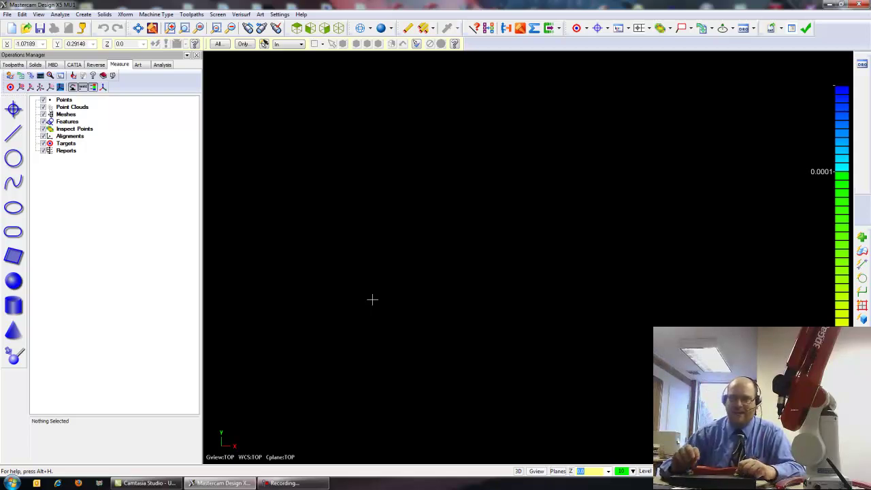
Step: Open the recent part file MASTER3DGAGE.MCX-5
click(7, 14)
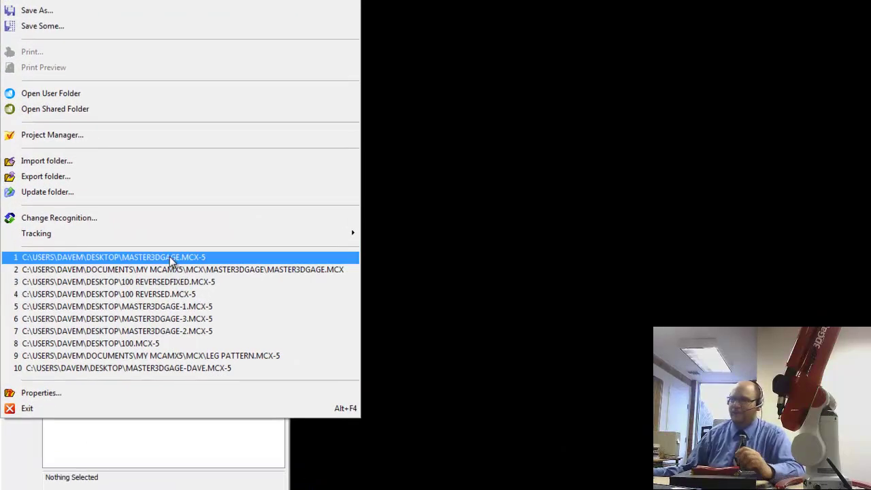
click(120, 267)
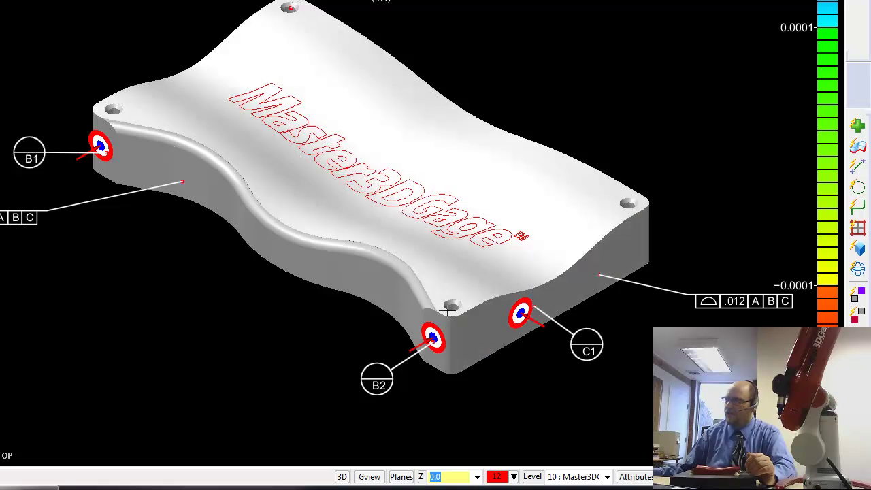
Step: Place targets on the four corner holes, including those beside B2 and B1
click(451, 311)
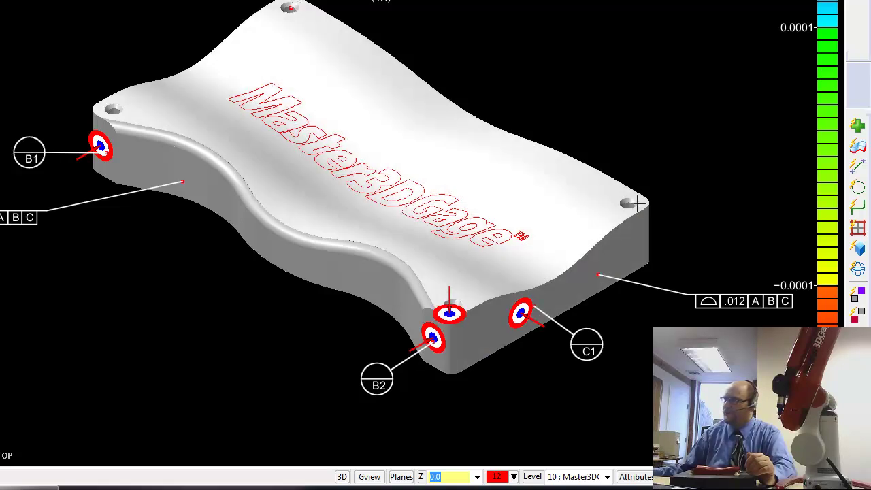
click(634, 201)
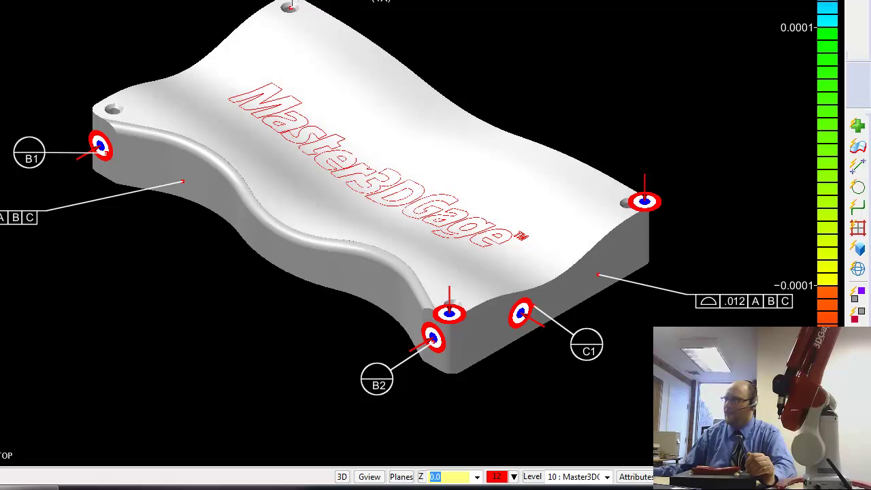
click(290, 5)
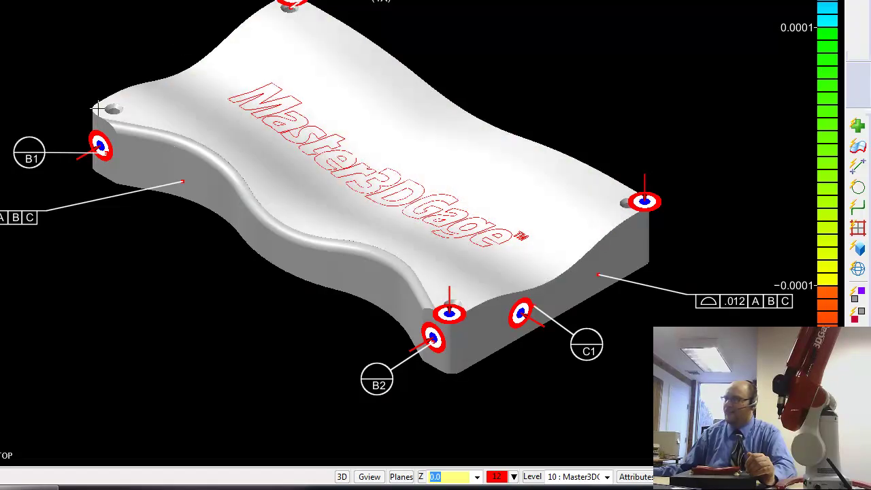
click(98, 107)
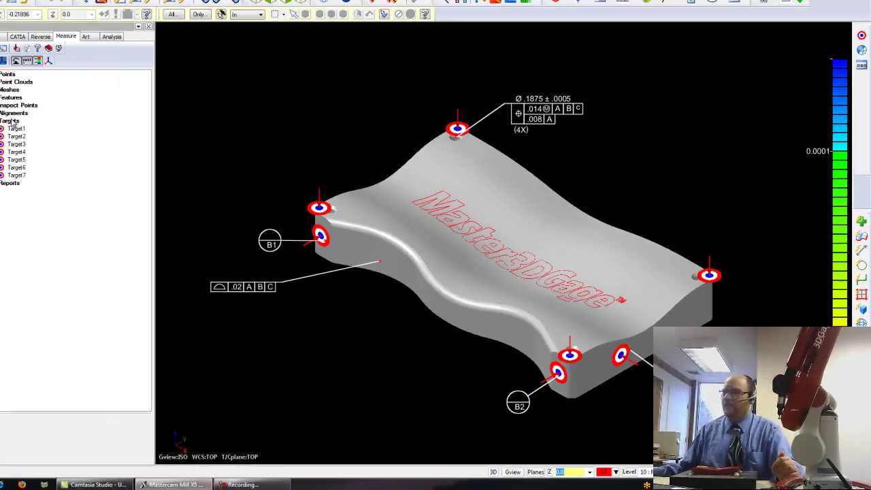
Step: Run AutoAlign on the seven targets and accept the Auto-Align1 best fit
right_click(65, 143)
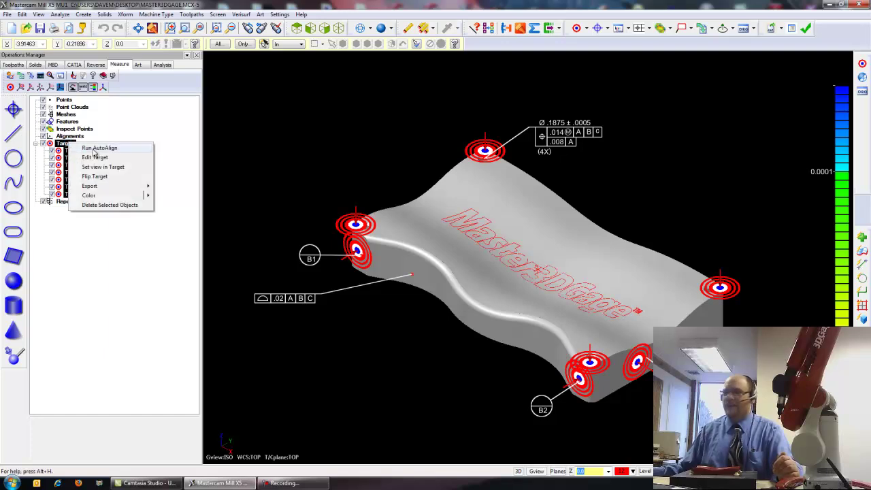
click(96, 147)
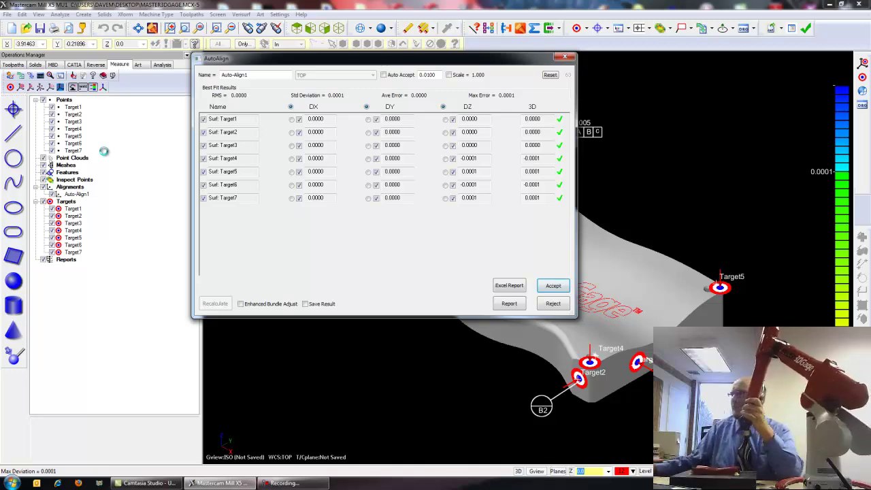
click(553, 286)
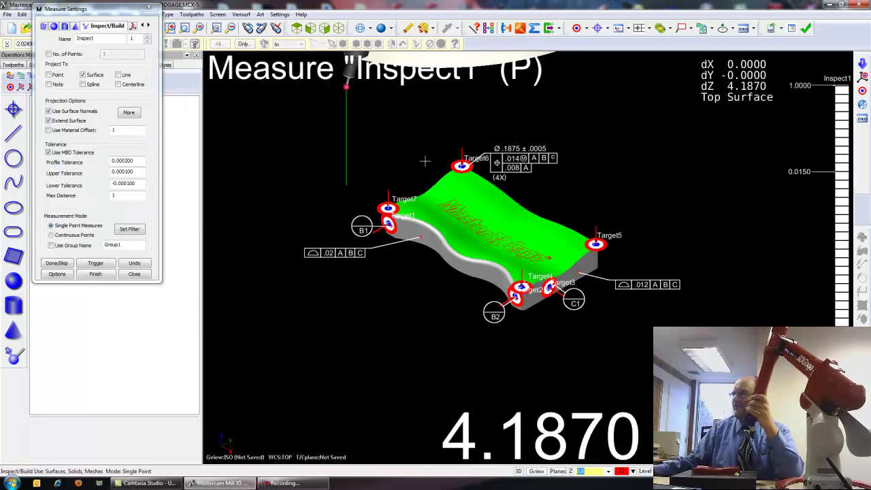
Step: Zoom out to see the whole aligned part
scroll(424, 161, down, 3)
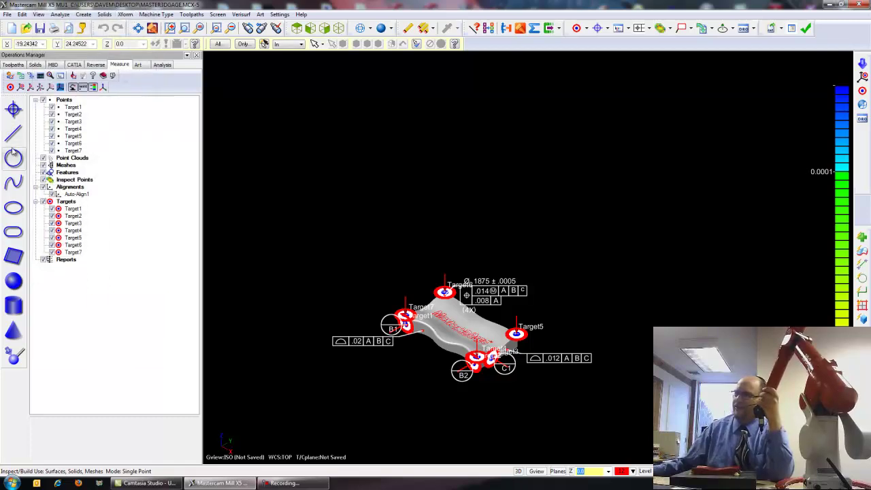
Step: Measure Line1 through Line4 along the part edges with 3 points each, then fit the view
click(13, 134)
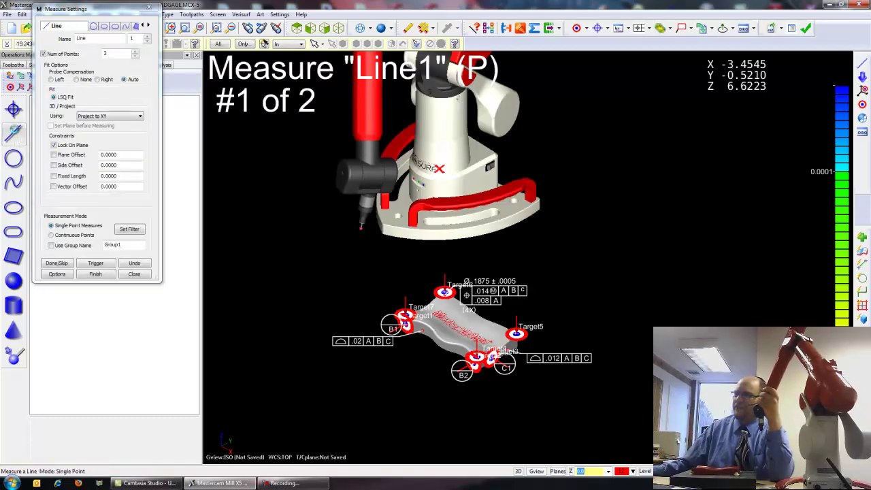
double_click(123, 53)
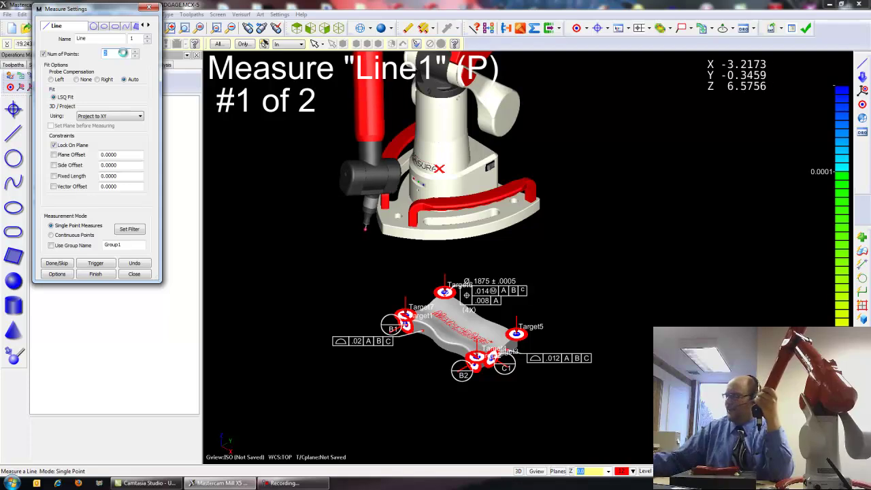
text(3)
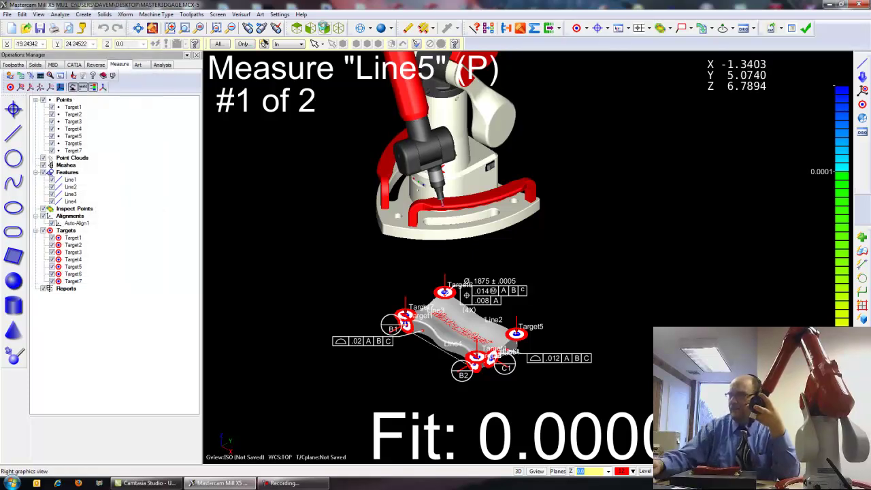
click(138, 28)
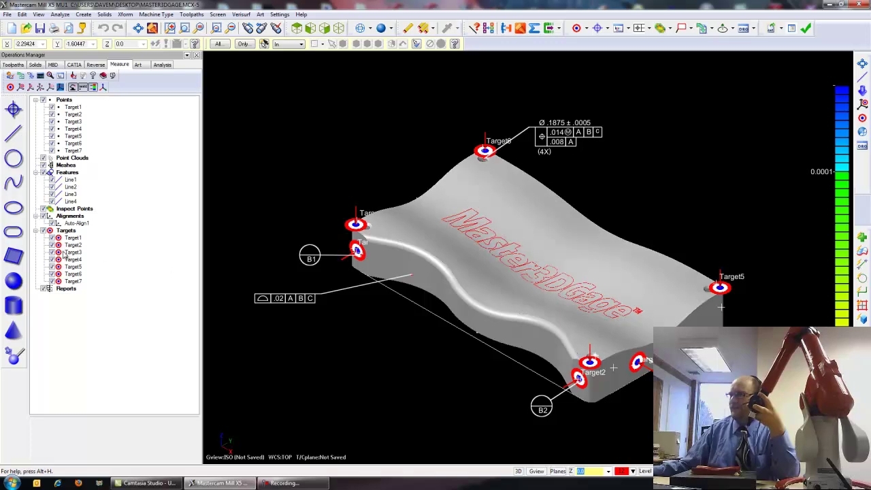
Step: Hide the targets and measure the four corner holes as BOLT HOLES PATTERN1–4 circles
click(43, 231)
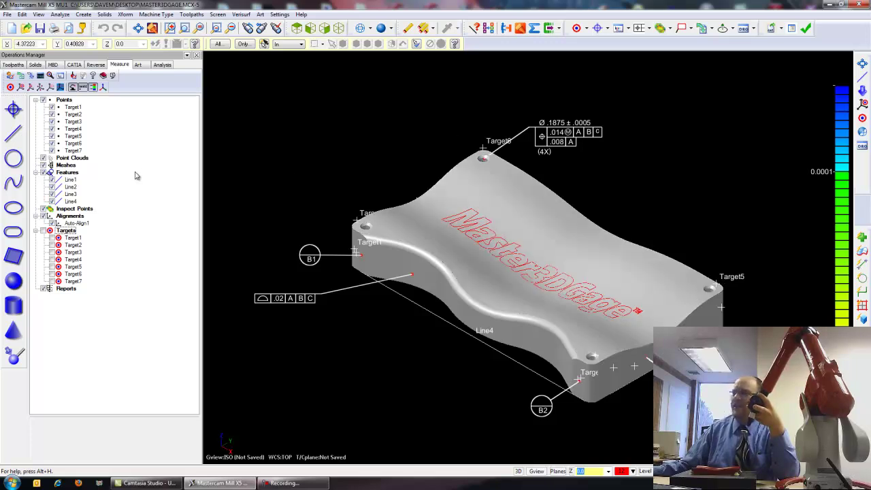
click(15, 160)
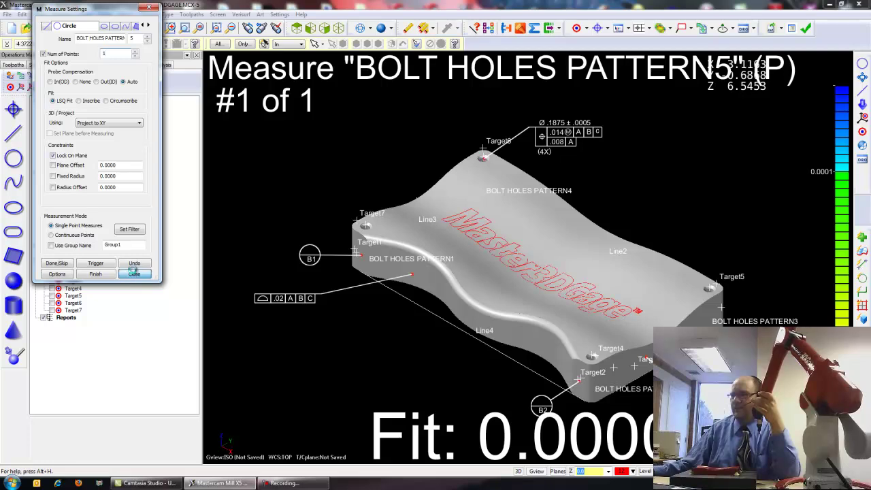
click(134, 273)
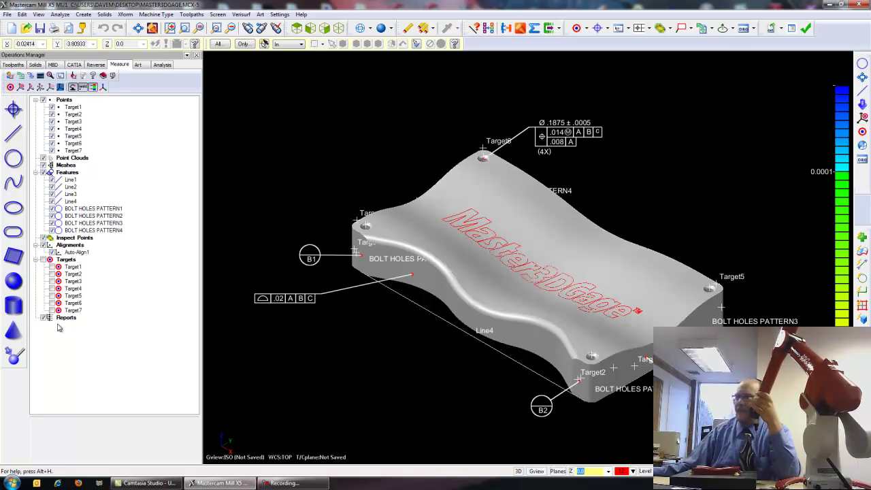
Step: Start a surface inspection with profile tolerance 0.002, upper 0.001 and lower -0.001
click(14, 355)
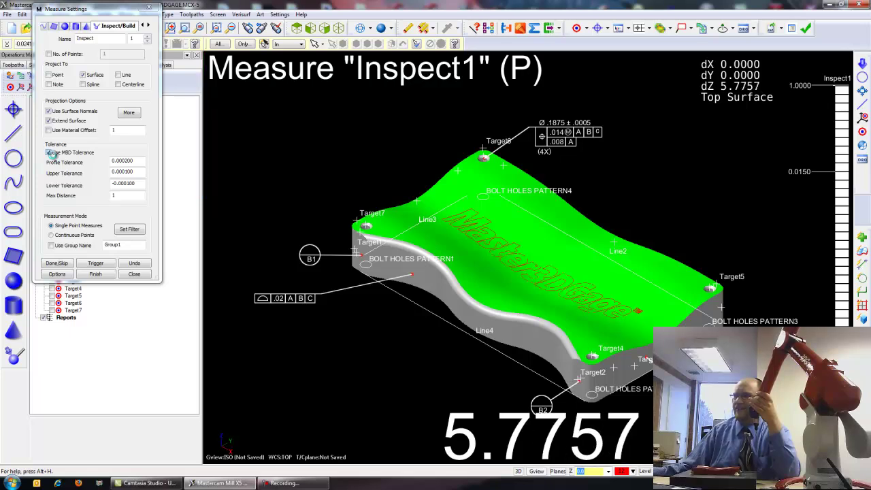
click(90, 12)
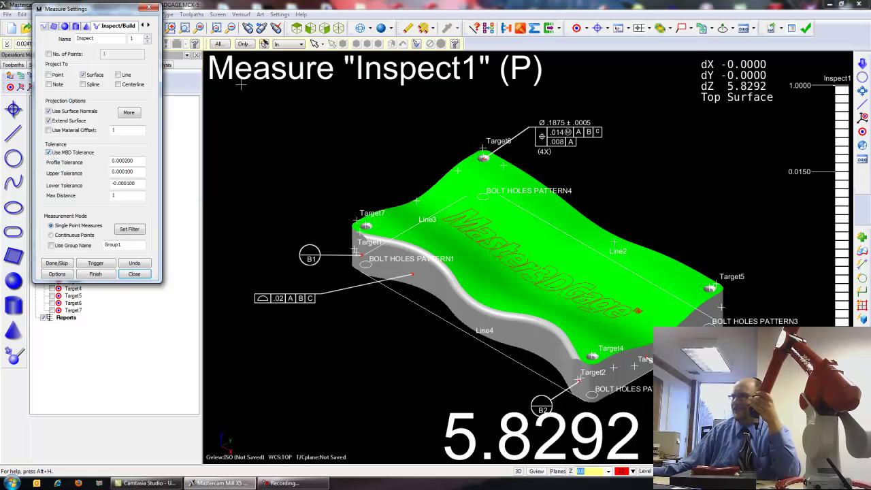
drag(91, 13, 61, 52)
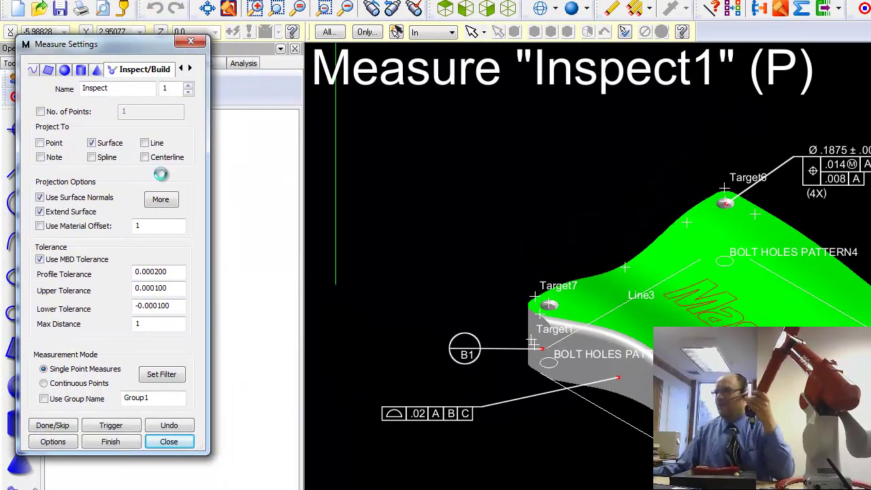
drag(149, 272, 167, 272)
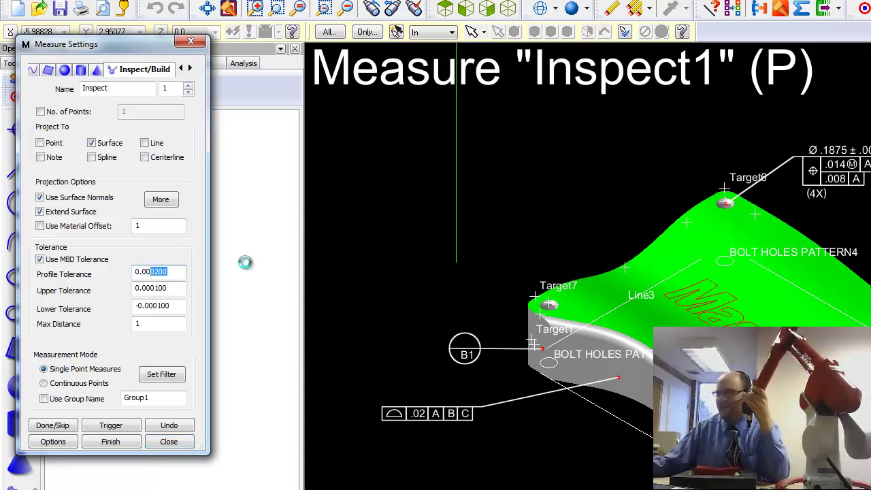
text(2)
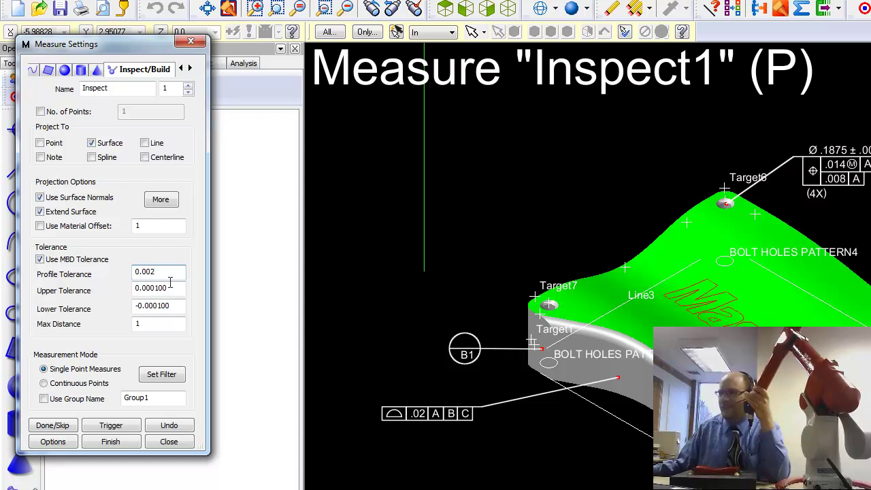
drag(149, 288, 167, 288)
text(1)
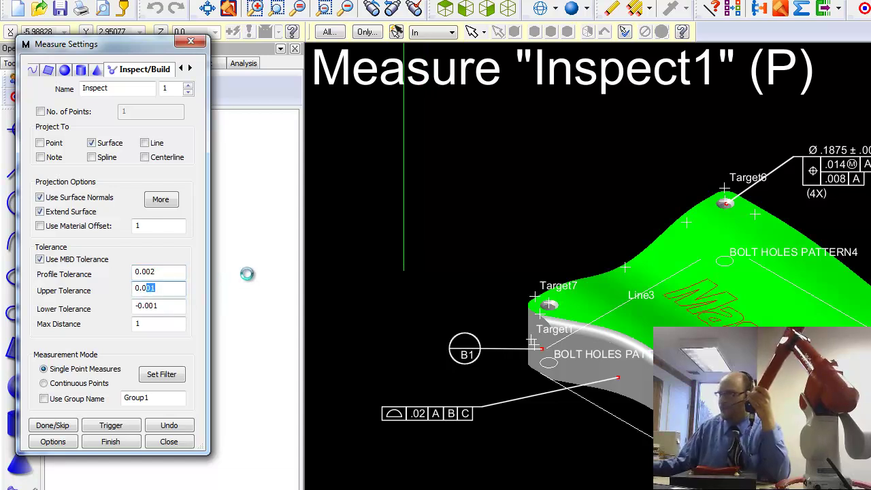
click(163, 307)
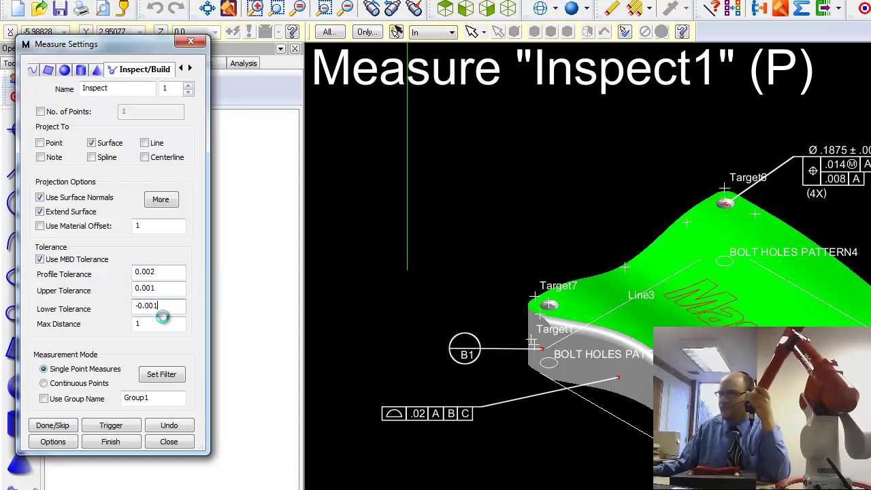
click(159, 324)
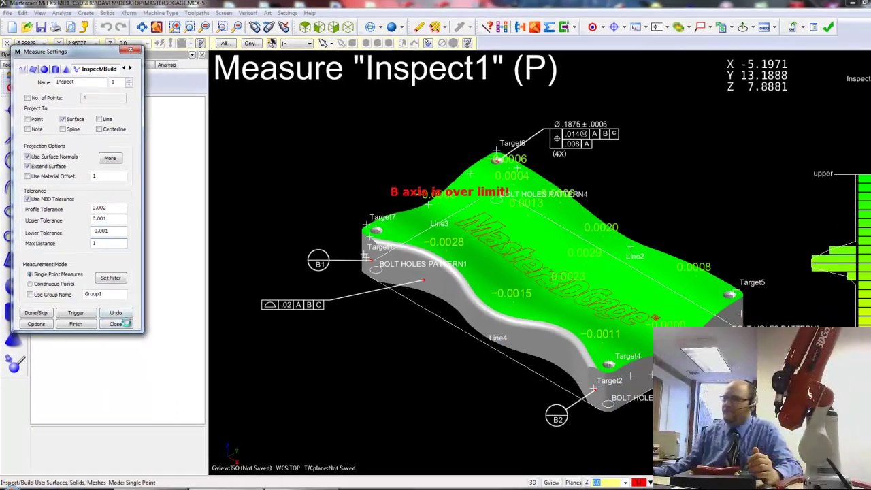
Step: Close the surface inspection and create Report1 in the Report Manager
click(168, 441)
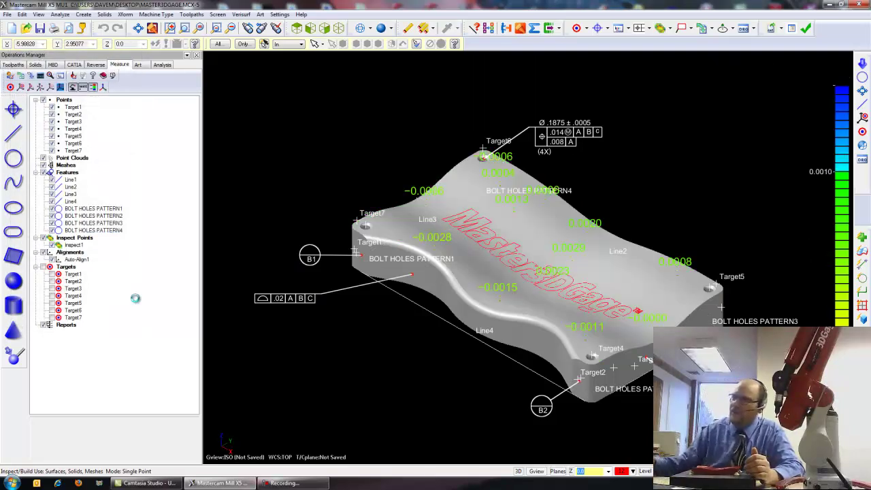
click(60, 77)
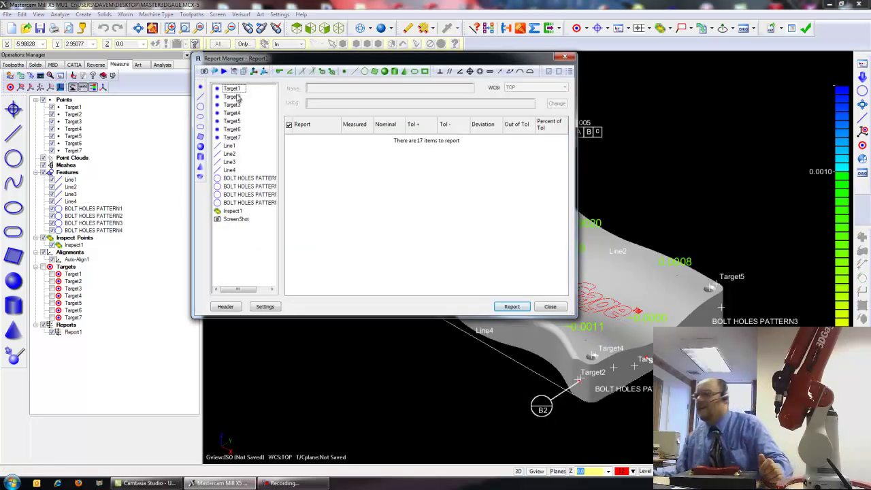
Step: Remove Target1 through Target7 from the report
click(232, 89)
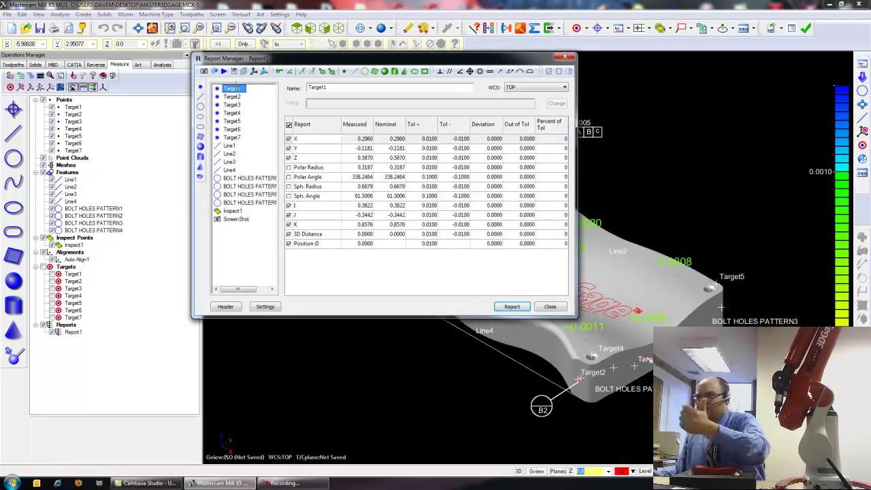
shift+click(232, 137)
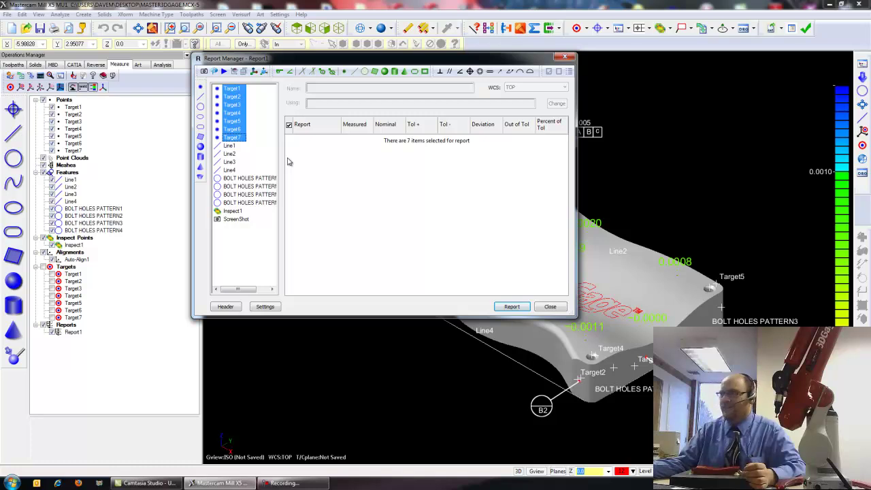
key(Delete)
key(Return)
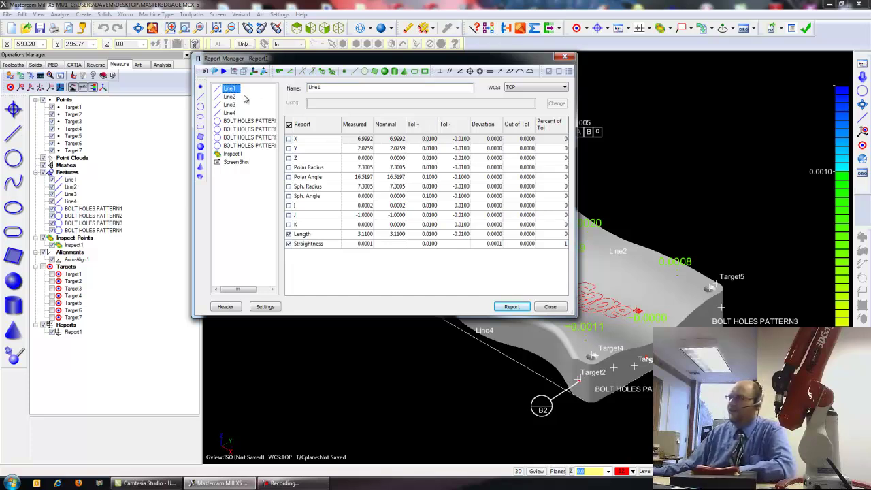
Step: Review Line1's Length and Straightness report results
click(289, 235)
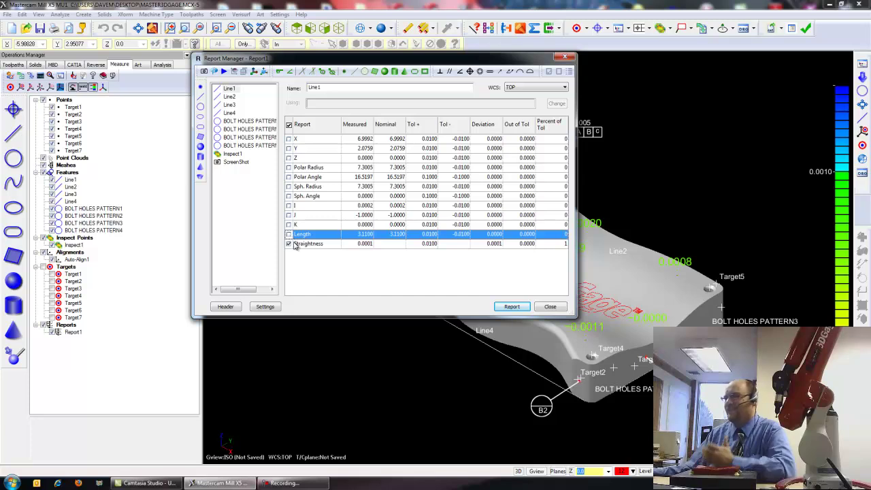
click(304, 247)
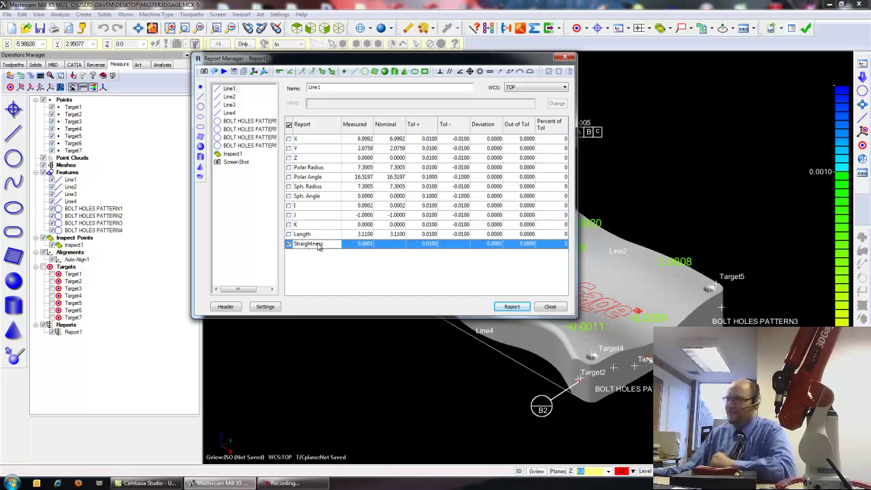
click(230, 89)
right_click(230, 89)
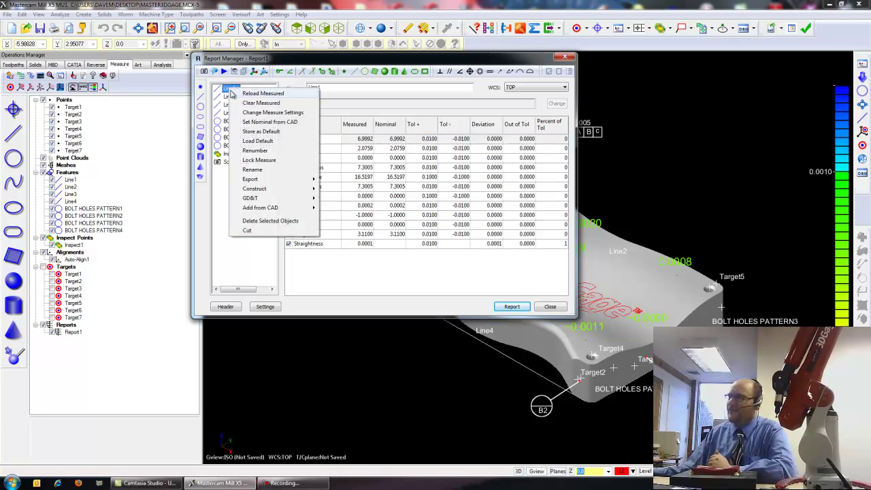
click(253, 131)
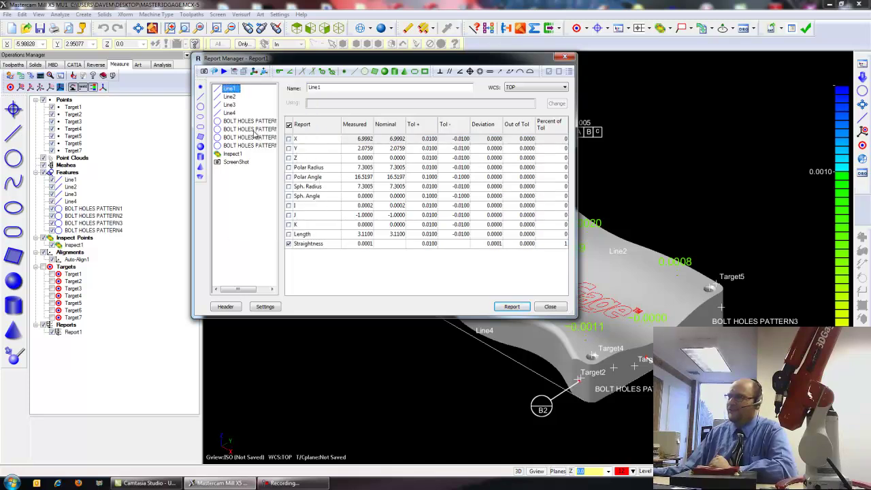
Step: Confirm Line2 through Line4 report only straightness, returning to Line1
click(230, 97)
shift+click(231, 112)
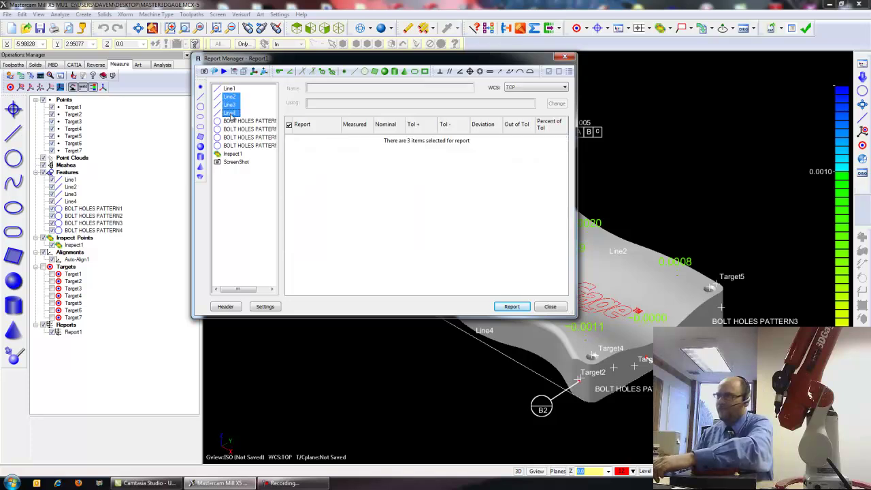
right_click(231, 113)
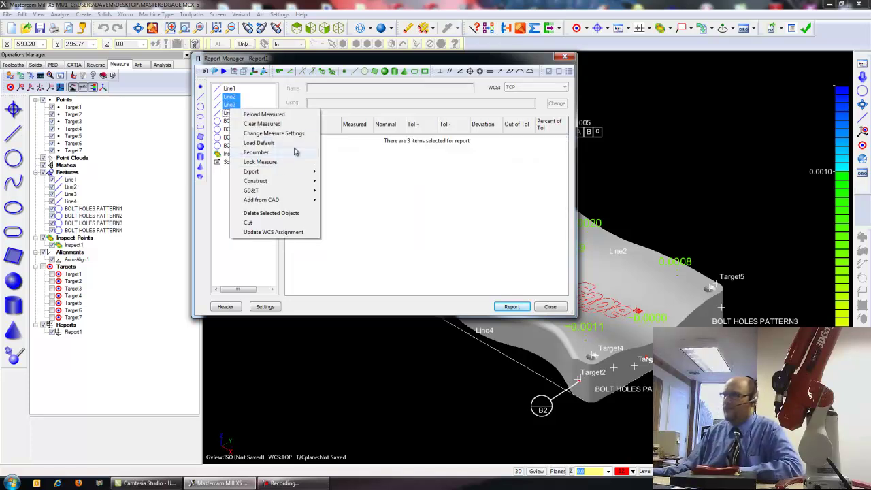
click(296, 144)
click(230, 113)
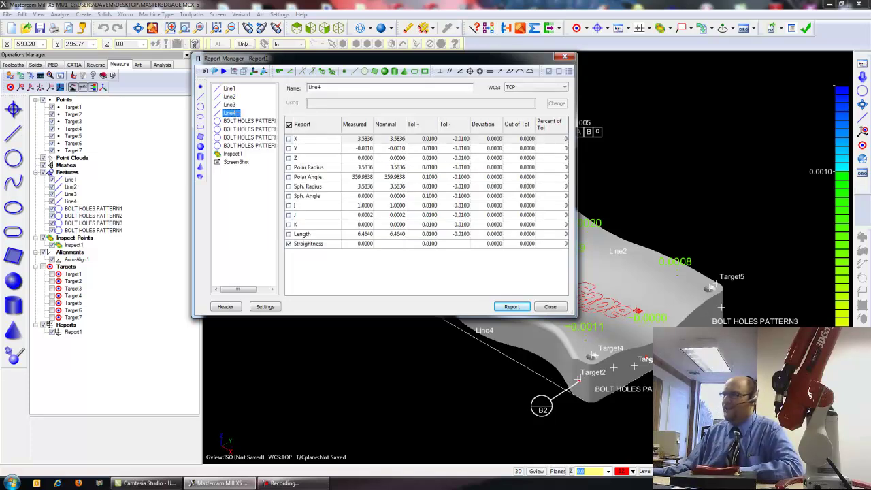
click(231, 105)
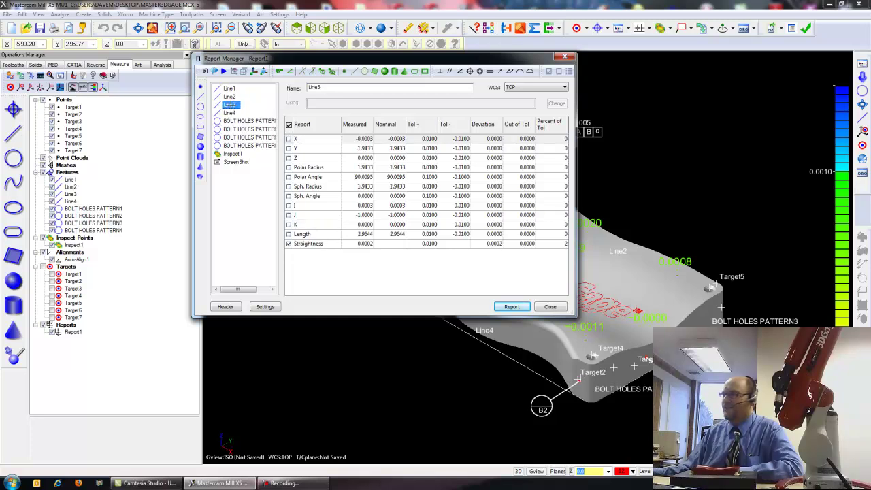
click(231, 97)
click(230, 88)
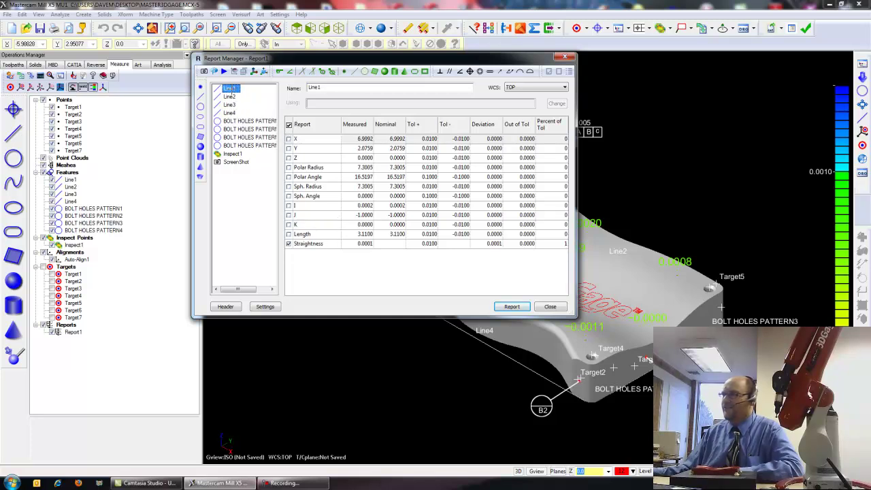
click(230, 113)
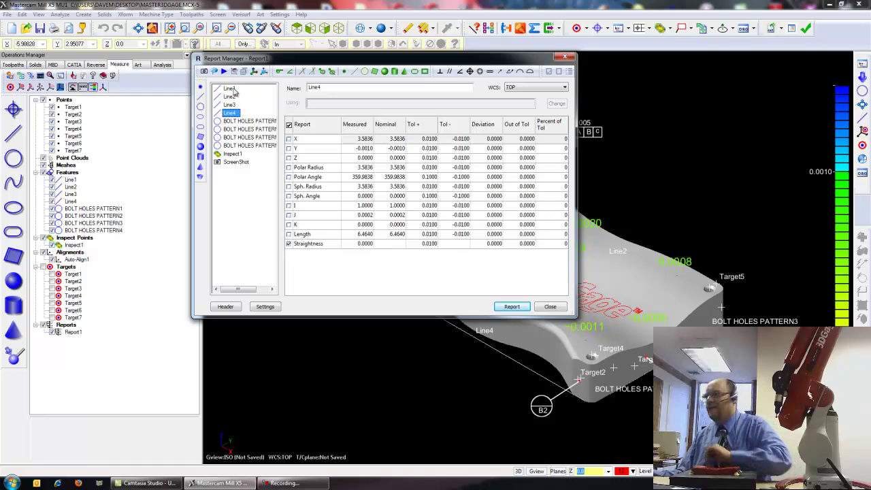
click(231, 88)
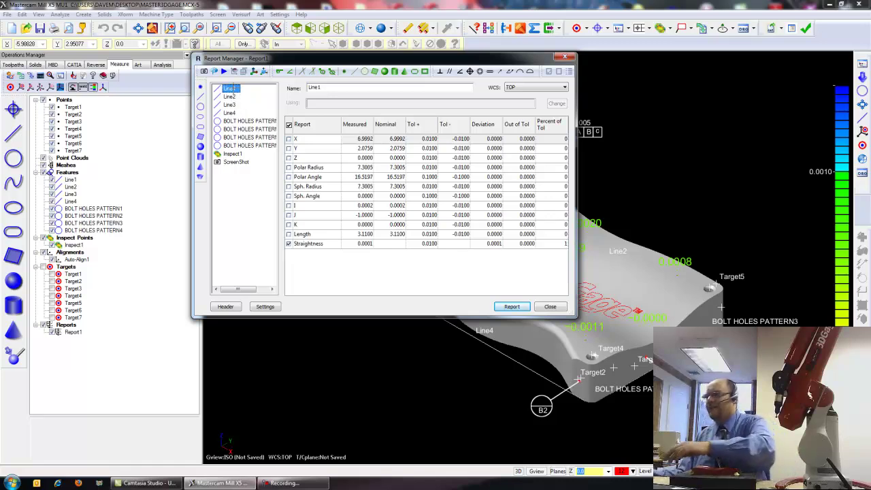
Step: Close the report and hide feature, target-point and inspection deviation labels
click(549, 307)
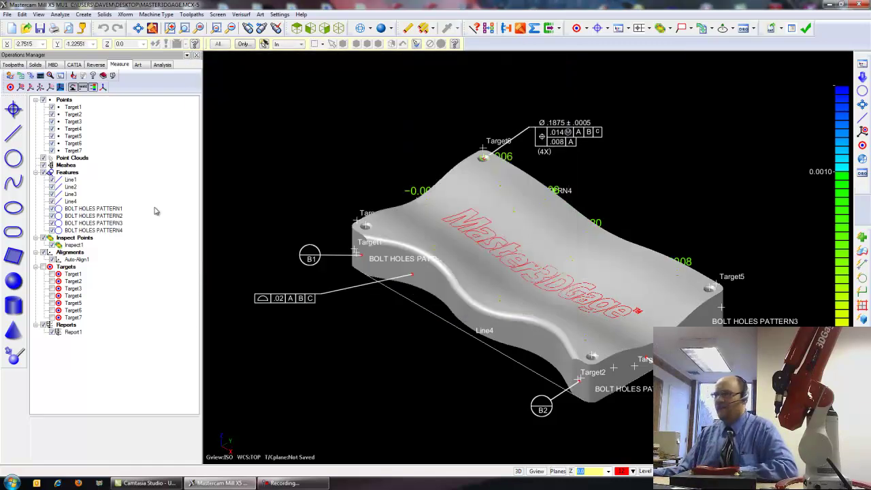
click(44, 172)
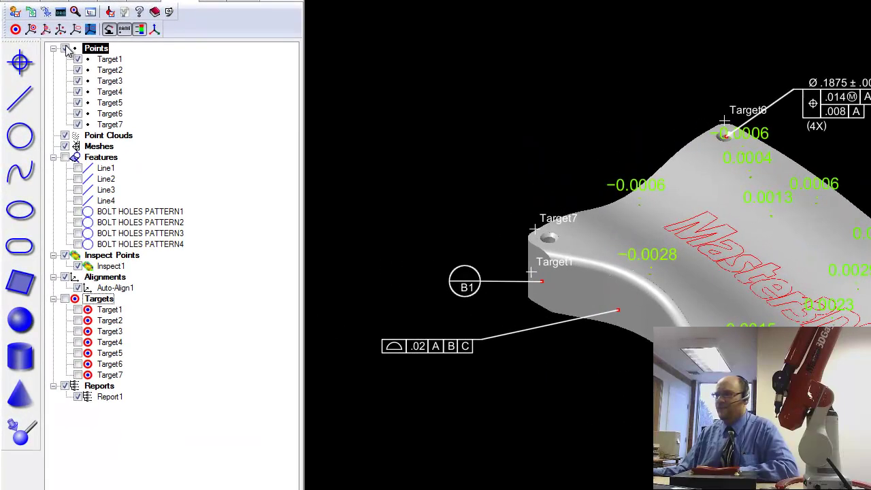
click(44, 99)
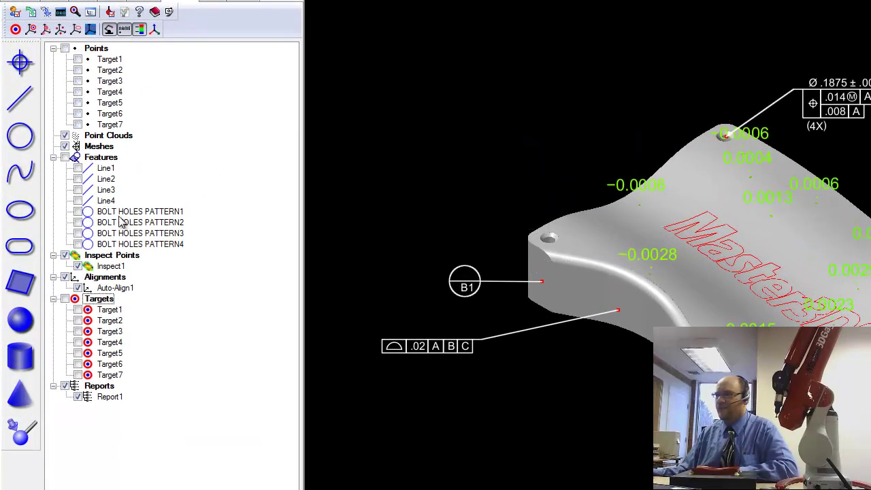
click(65, 255)
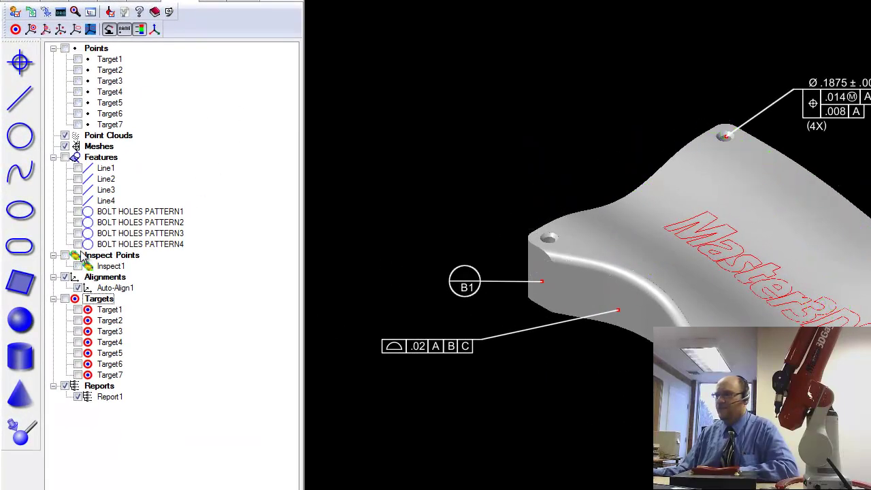
Step: Reopen Report1 and select Line1 and Line2 to view their straightness
double_click(107, 398)
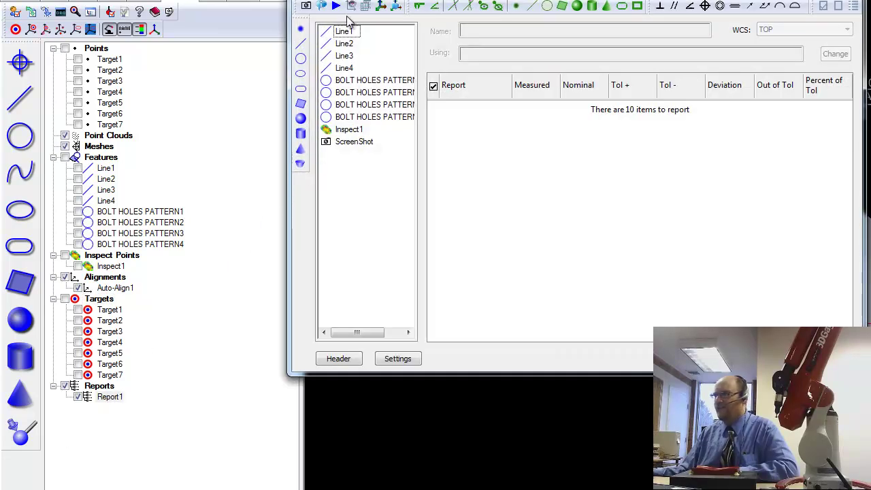
click(339, 33)
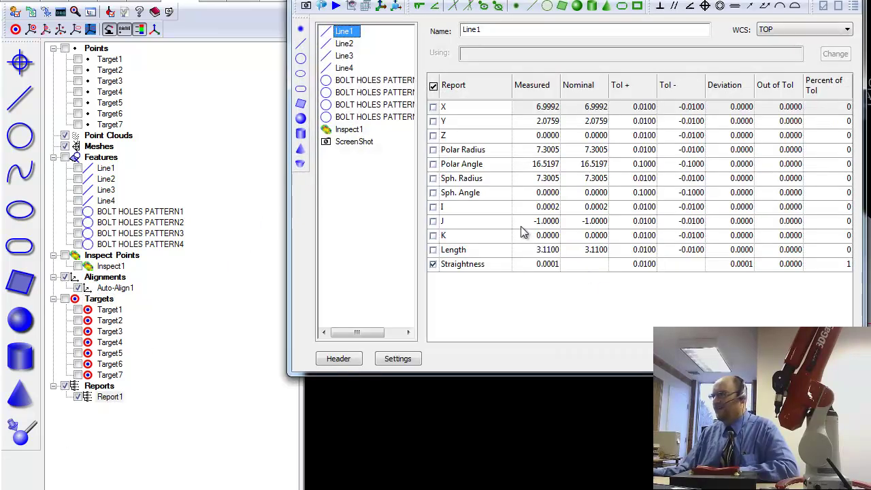
click(346, 44)
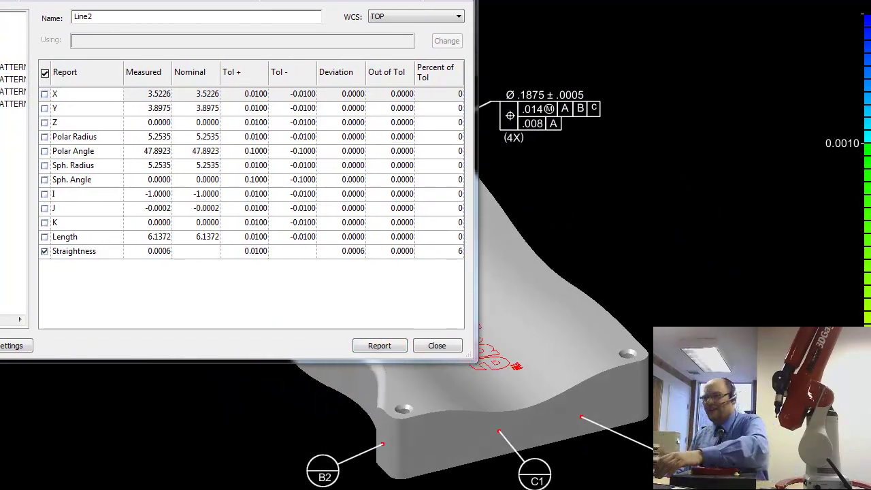
key(shift+Up)
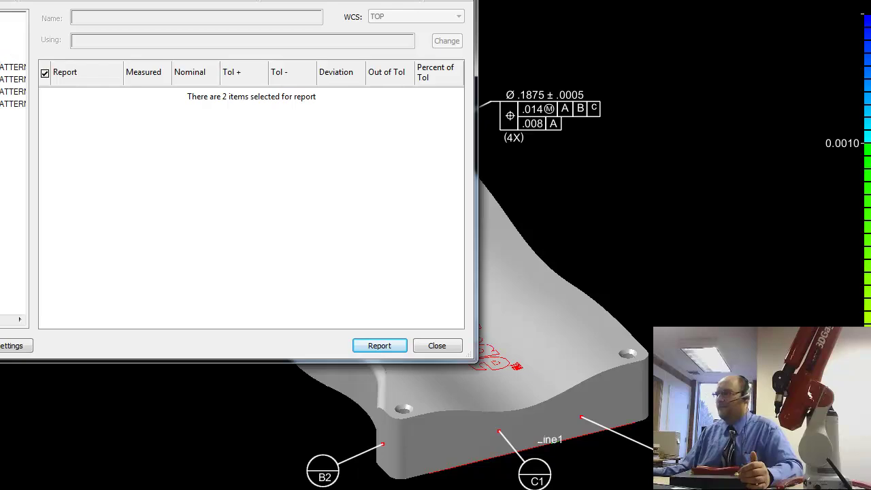
Step: Create Angle items between Line2–Line3, Line3–Line4 and Line4–Line1
click(113, 49)
click(113, 58)
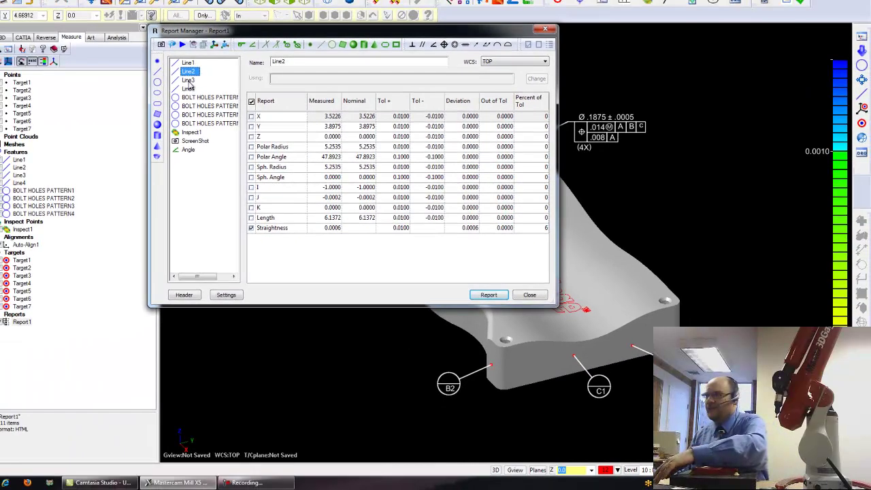
ctrl+click(113, 68)
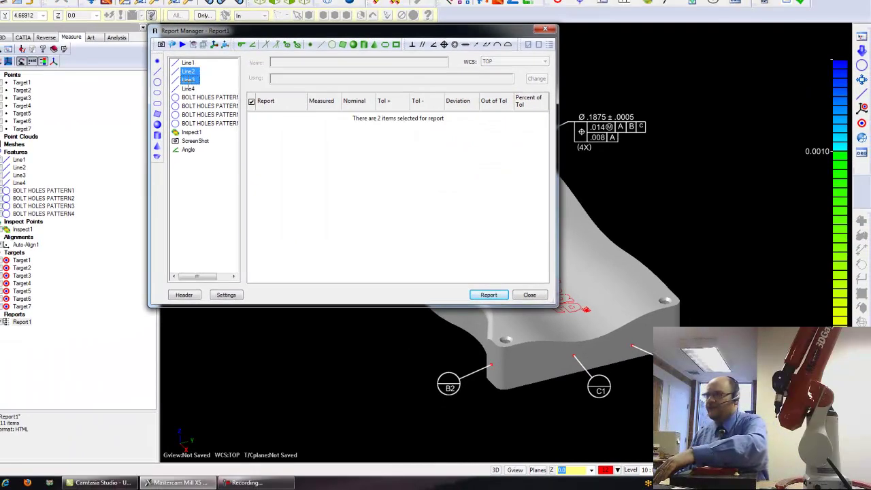
click(253, 47)
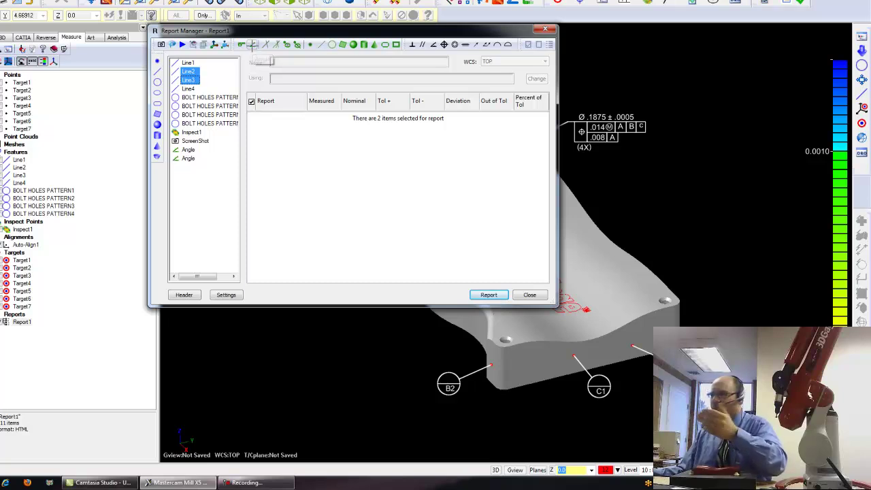
click(190, 81)
ctrl+click(189, 89)
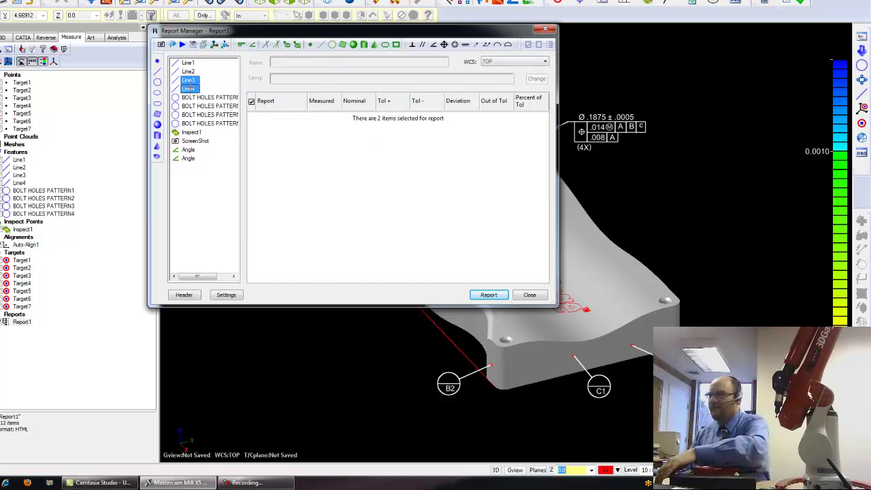
click(253, 47)
click(191, 89)
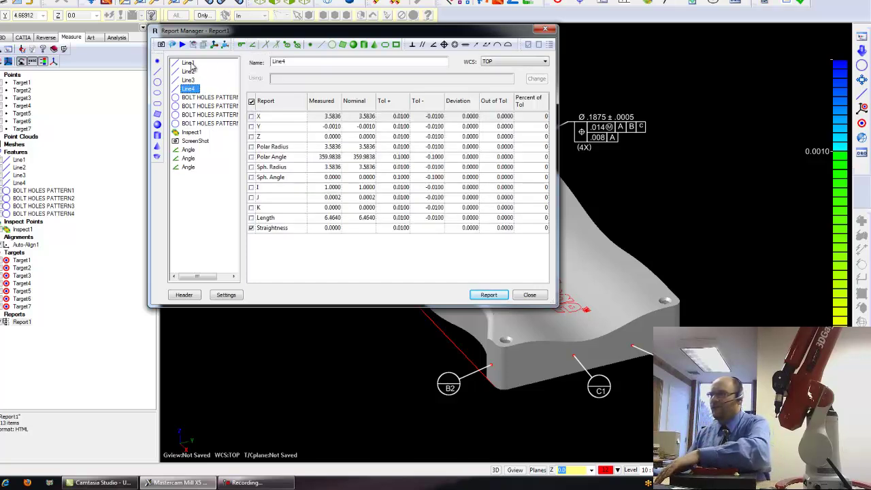
ctrl+click(189, 63)
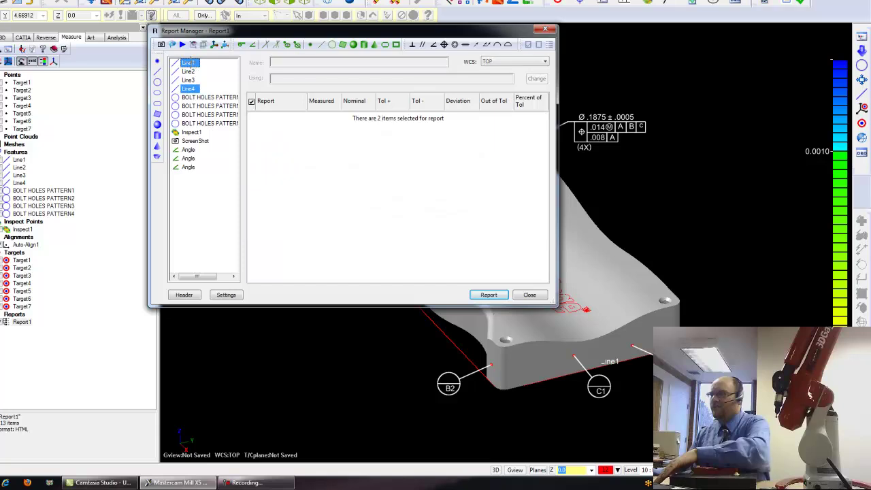
click(252, 49)
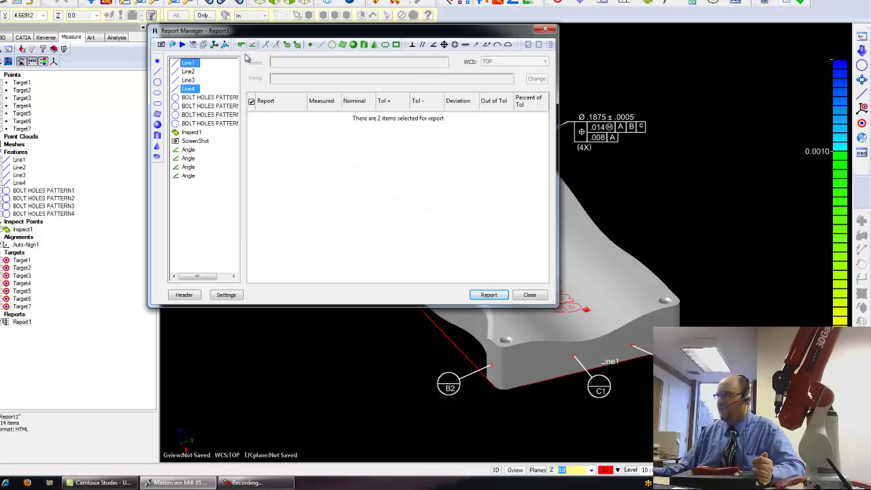
Step: Make the first angle report Angle in XY Plane instead of True Angle
click(188, 150)
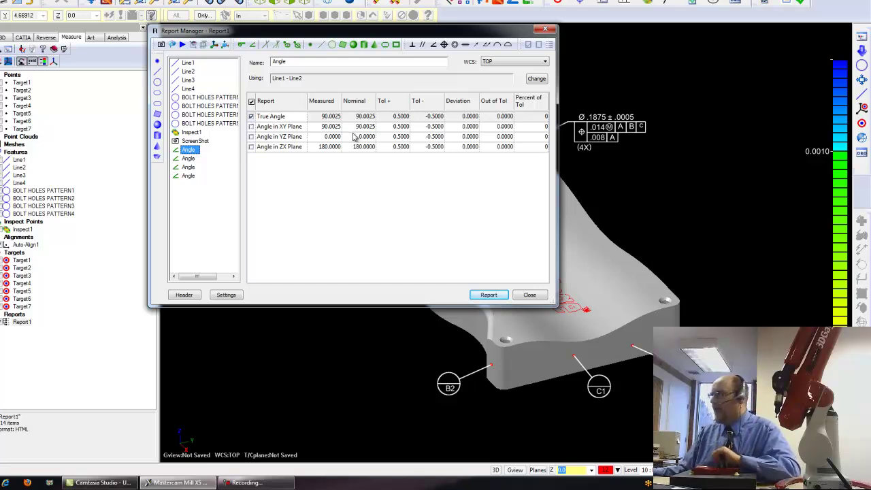
click(251, 128)
click(251, 118)
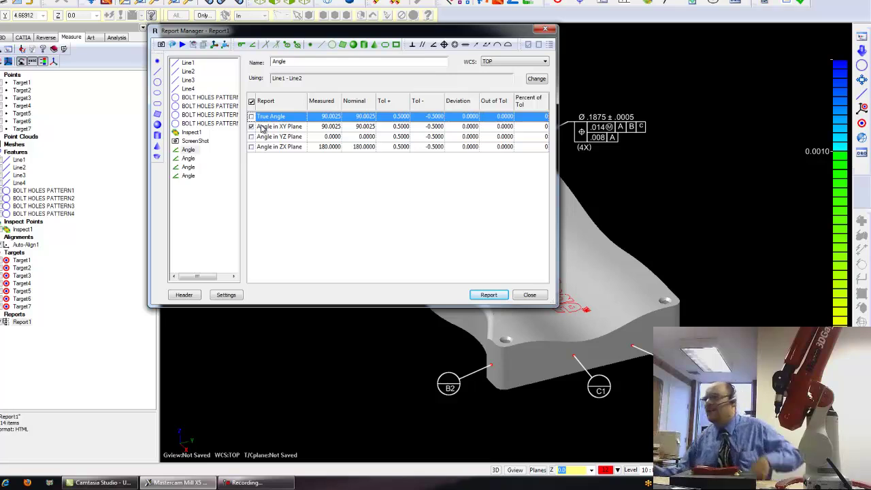
right_click(194, 151)
click(211, 156)
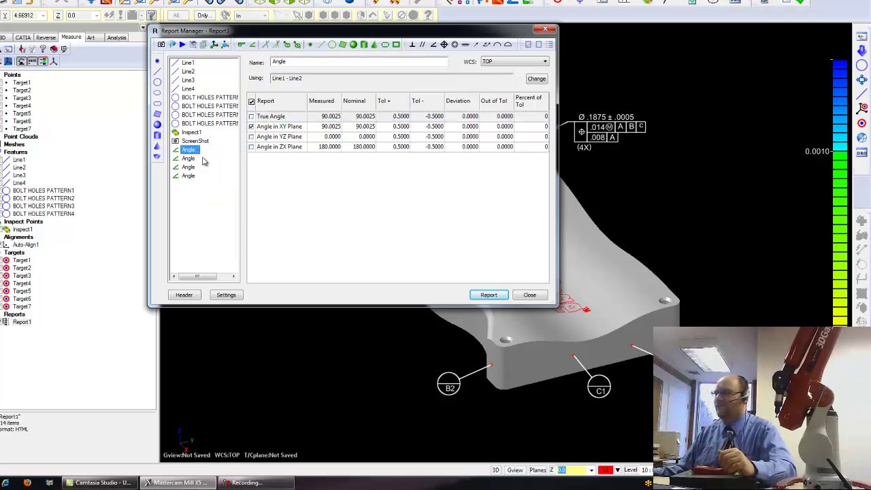
Step: Select the remaining three angles and review each angle's reported values
click(184, 158)
shift+click(194, 177)
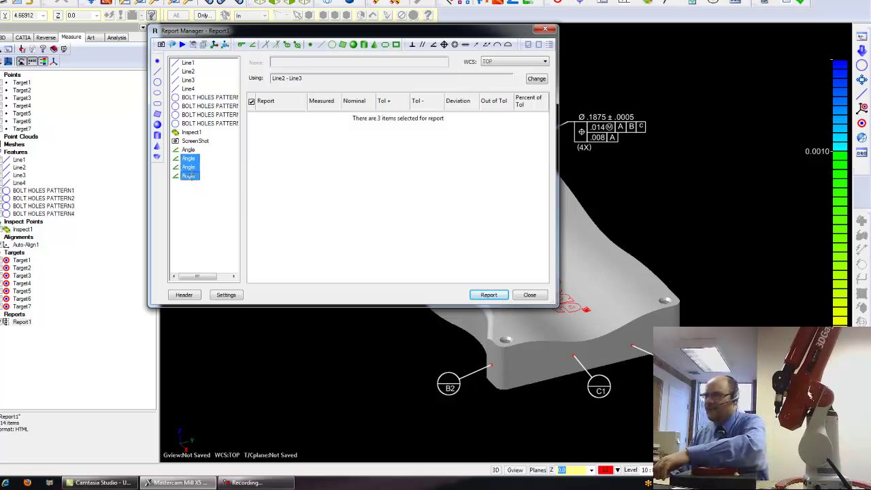
right_click(194, 175)
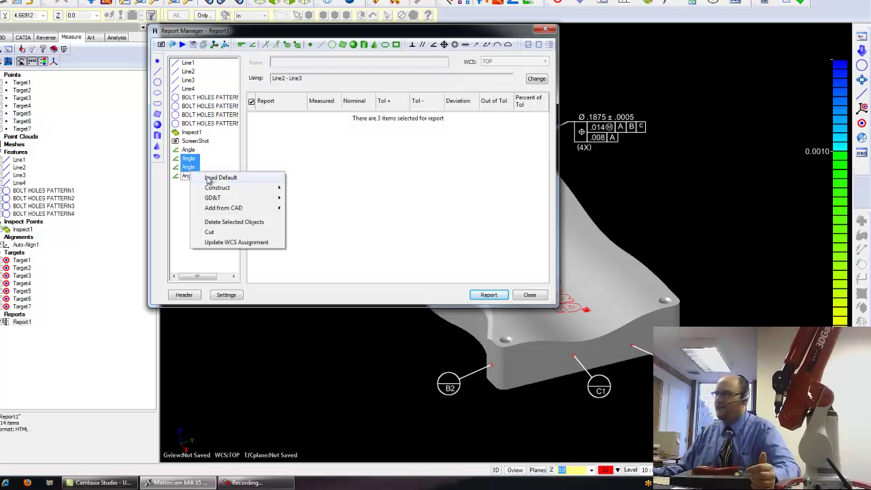
click(208, 178)
click(189, 175)
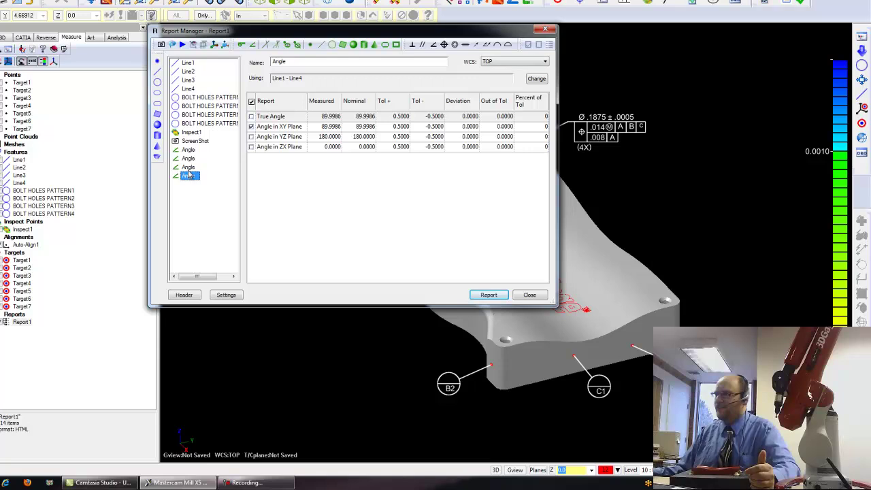
click(189, 167)
click(190, 150)
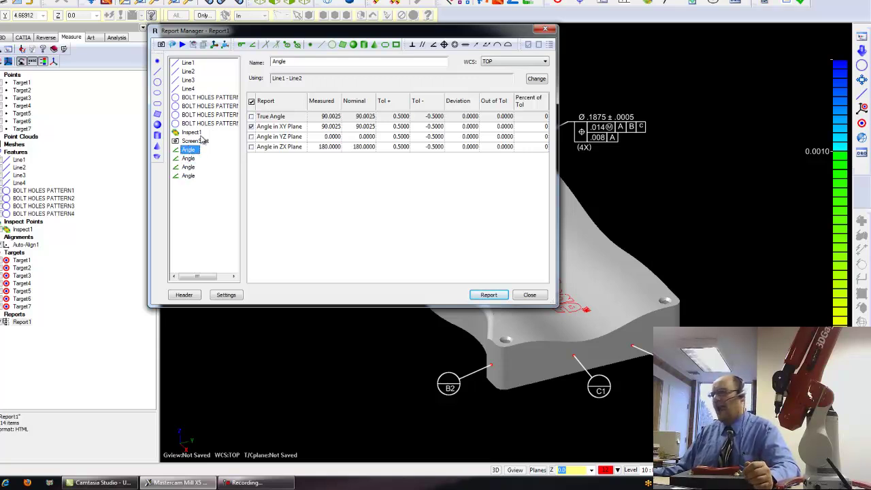
Step: Create a Distance item between Line1 and Line3
click(189, 63)
ctrl+click(188, 80)
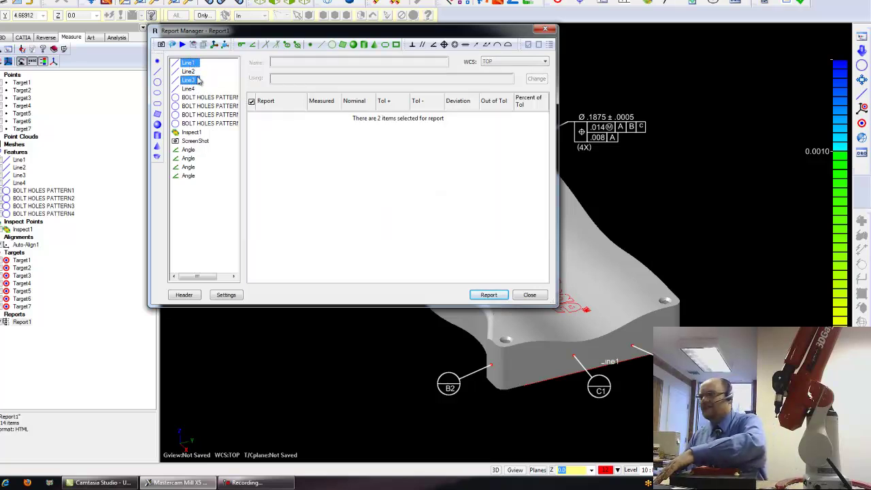
drag(358, 35, 353, 112)
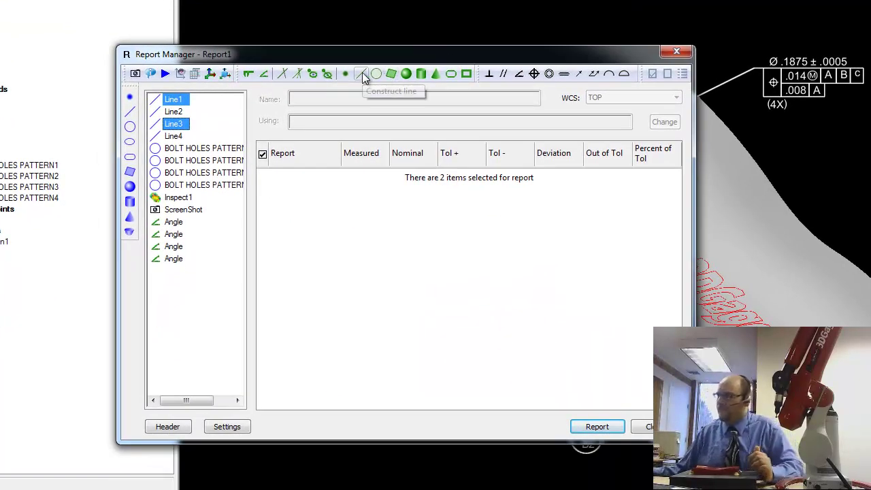
click(247, 73)
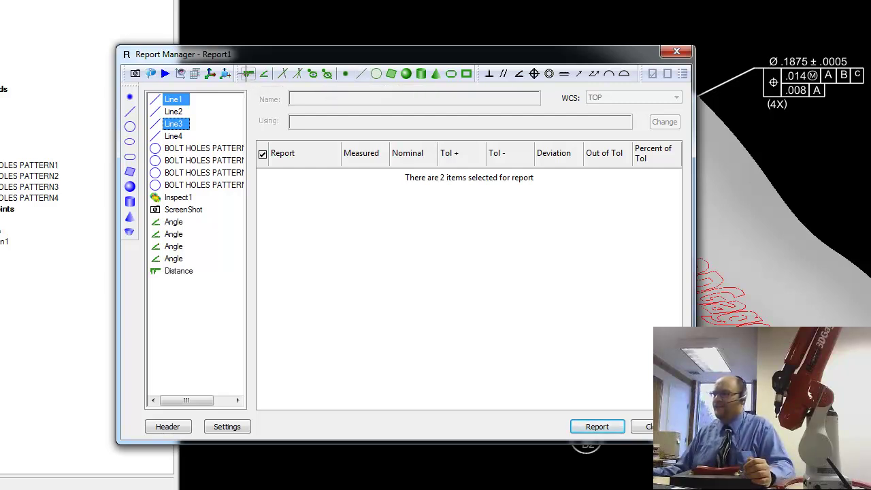
Step: Set the new distance to report only the dX value
click(193, 272)
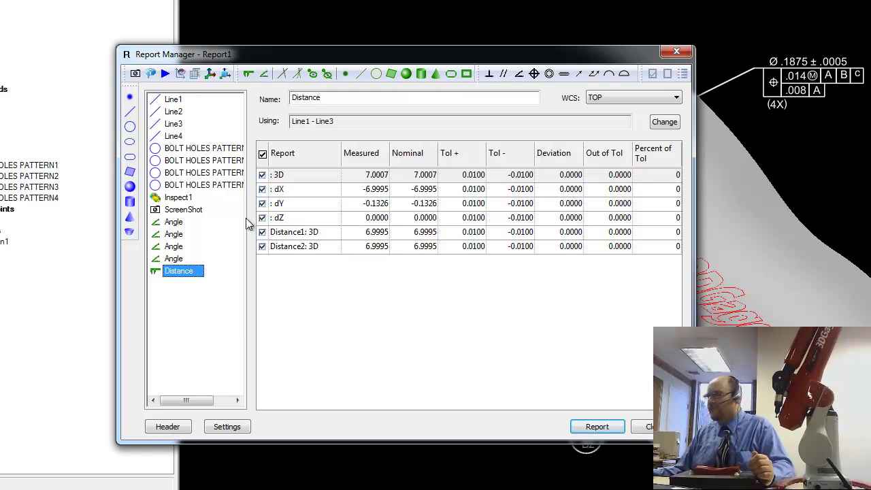
click(262, 176)
click(262, 204)
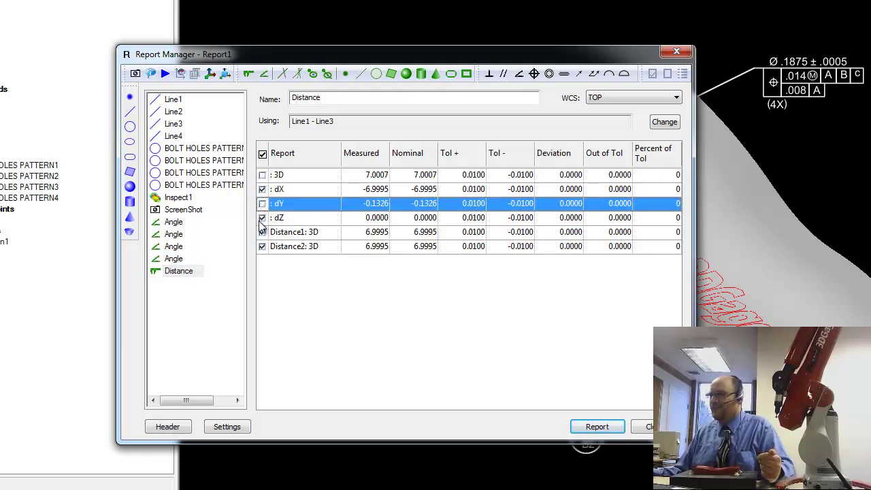
click(262, 154)
click(263, 155)
click(263, 155)
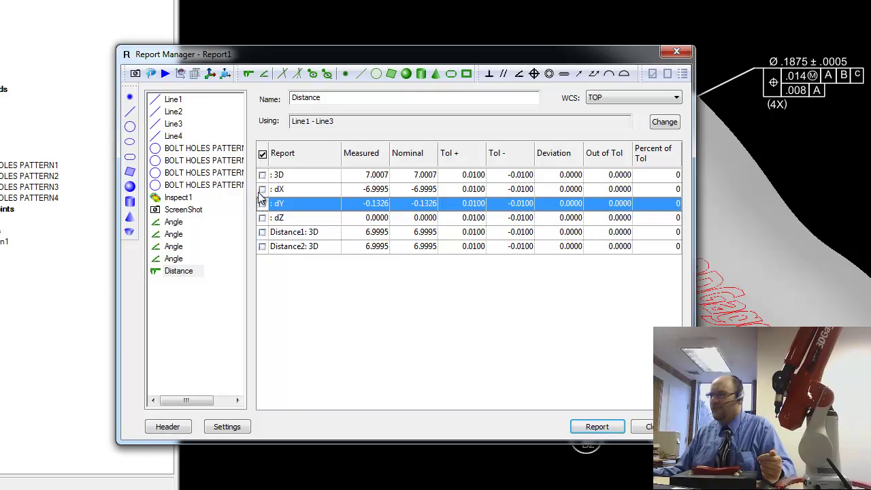
click(262, 190)
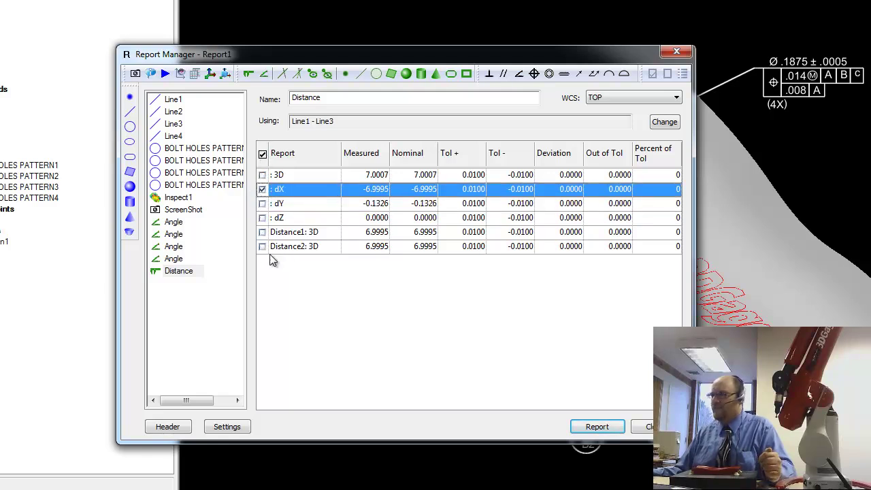
Step: Rename the distance item to 'X Distance'
right_click(189, 273)
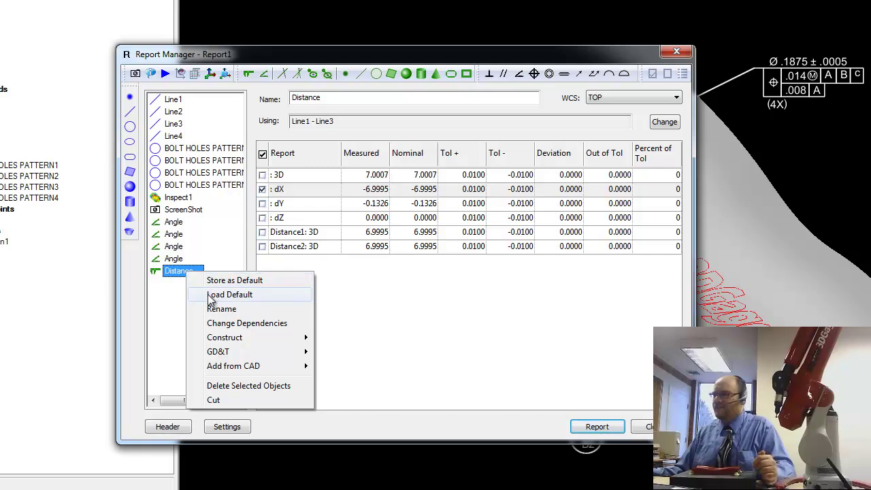
click(221, 309)
text(X)
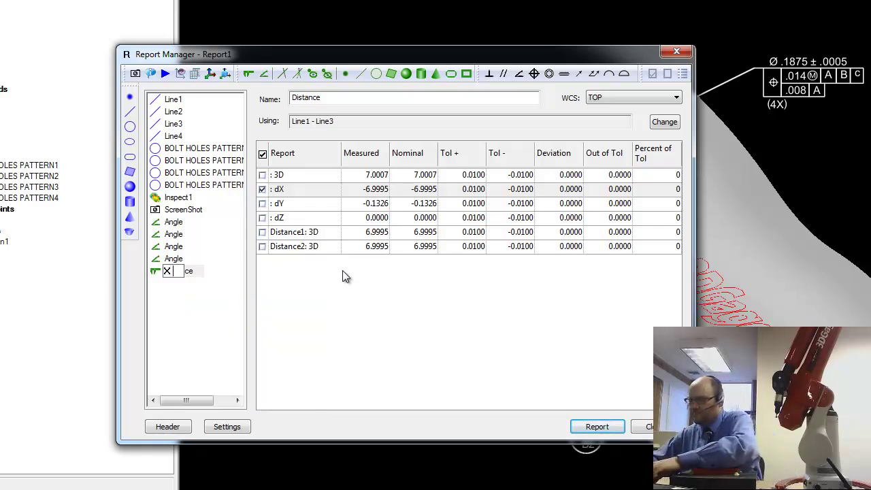
text( Distance)
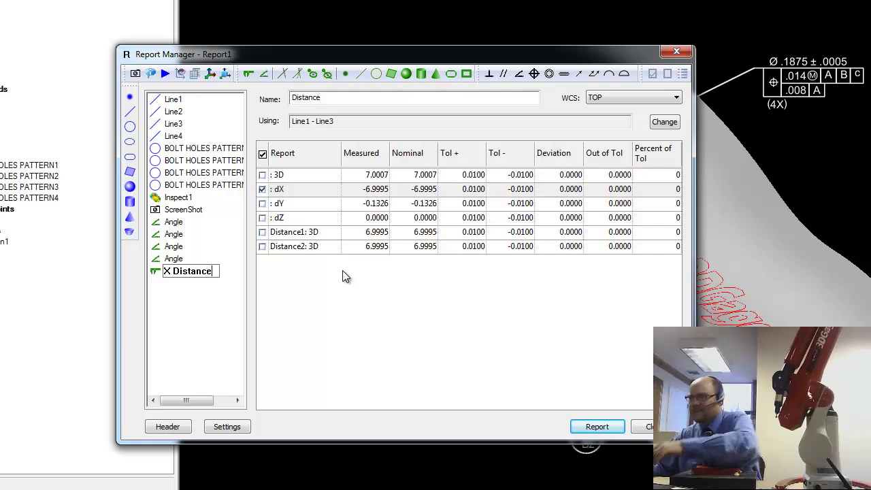
key(Return)
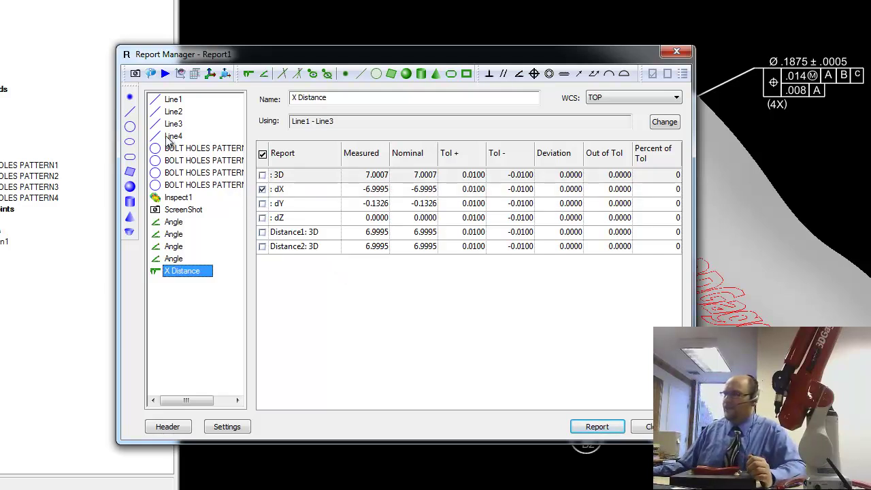
Step: Create a Distance item between Line2 and Line4 reporting only dY
click(174, 113)
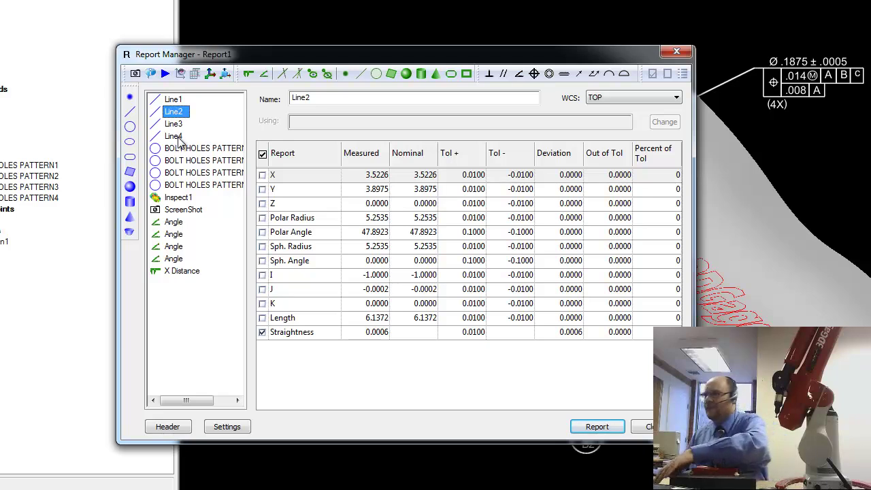
ctrl+click(179, 138)
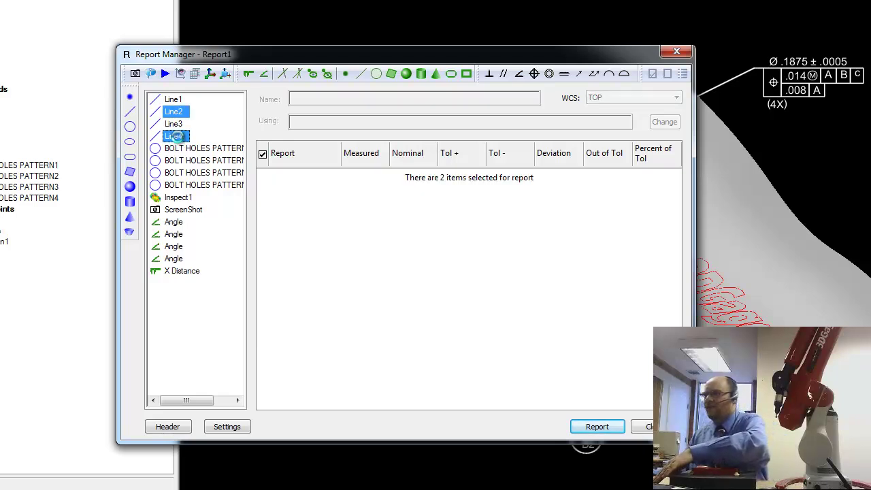
click(249, 73)
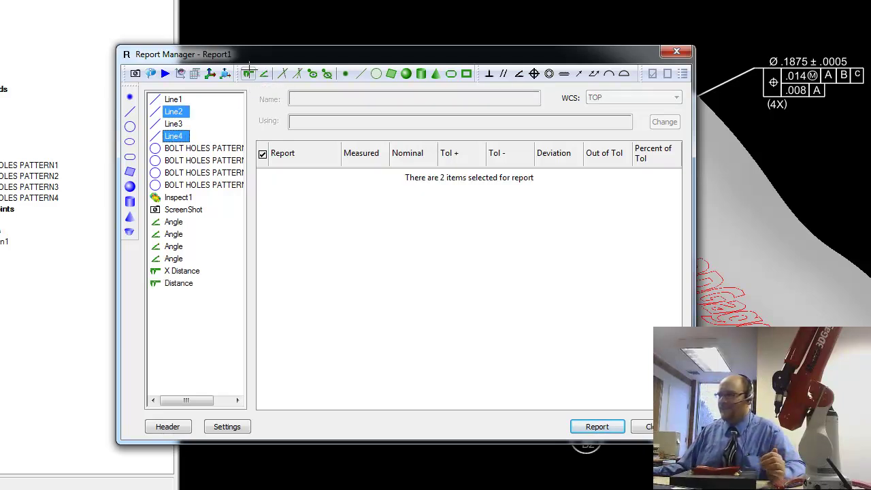
click(187, 286)
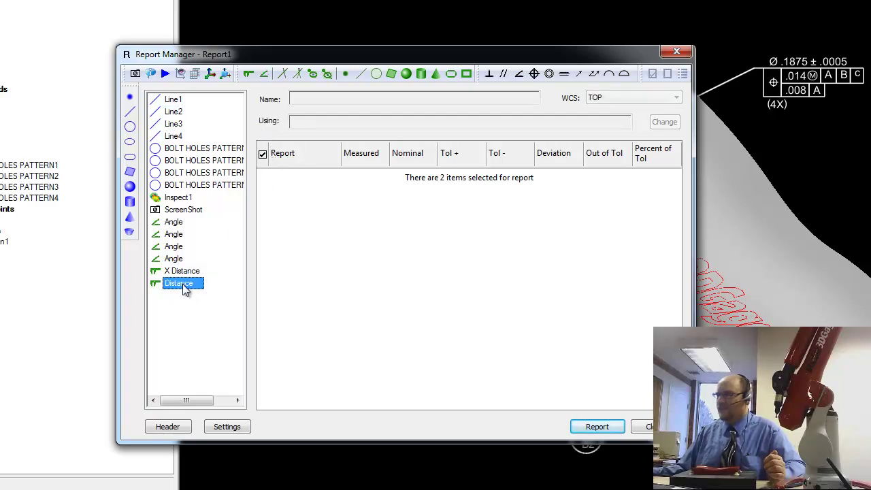
click(262, 152)
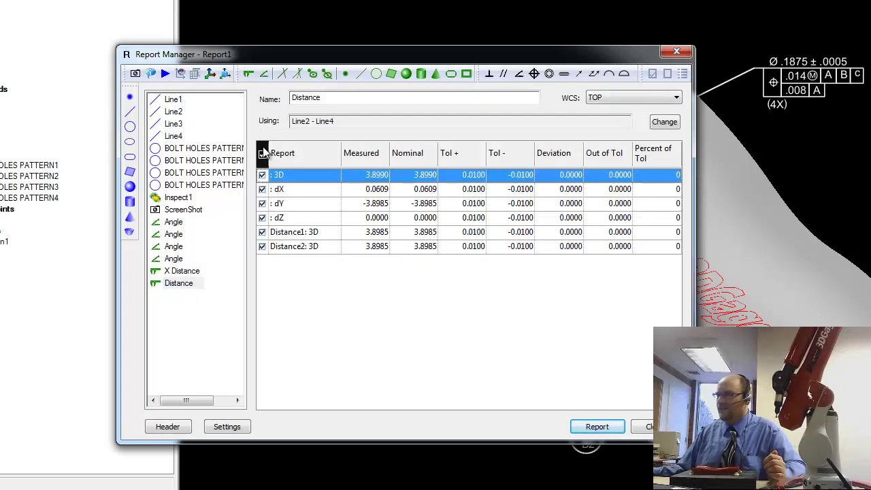
click(262, 202)
Step: Rename the new distance item to 'Y Distance'
right_click(189, 290)
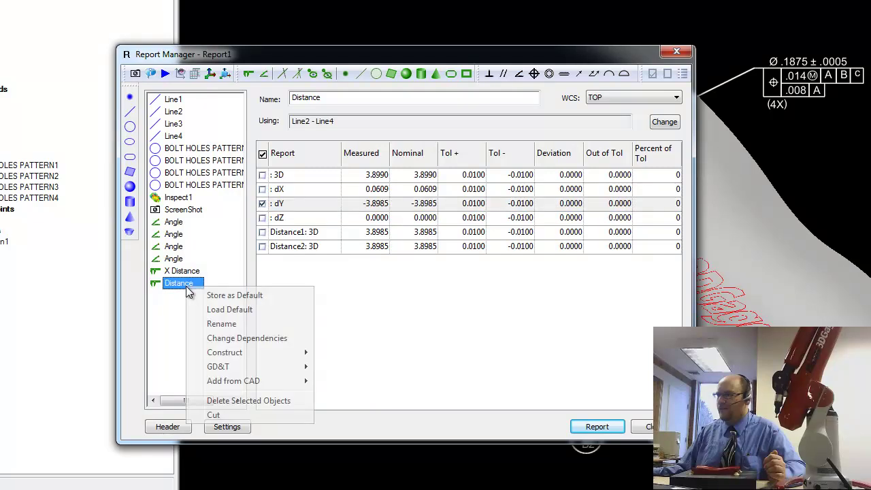
click(225, 324)
text(Y Distance)
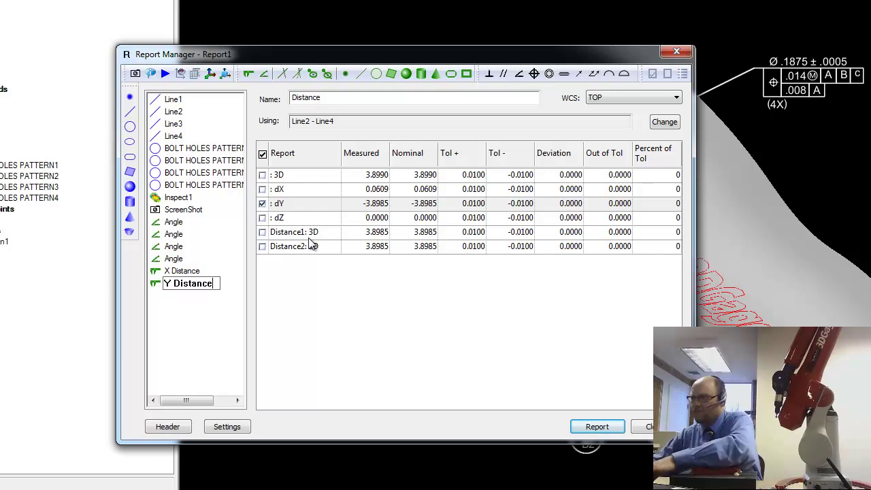
key(Return)
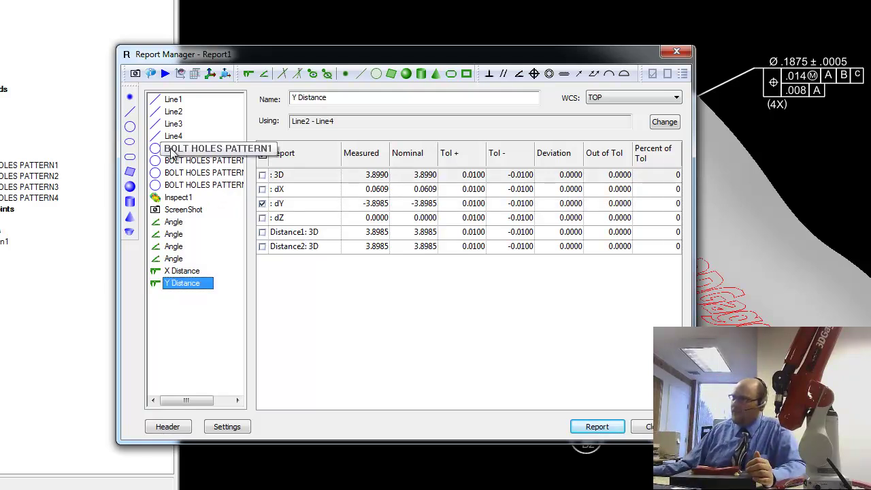
Step: Load the default reported values for BOLT HOLES PATTERN1
click(172, 149)
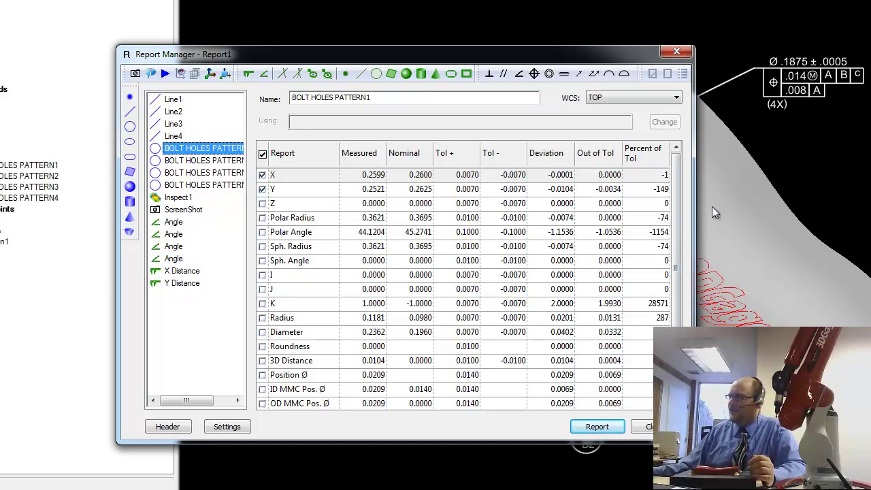
mouse_move(678, 267)
mouse_down()
mouse_move(687, 279)
mouse_move(691, 192)
mouse_move(680, 216)
mouse_move(682, 255)
mouse_up()
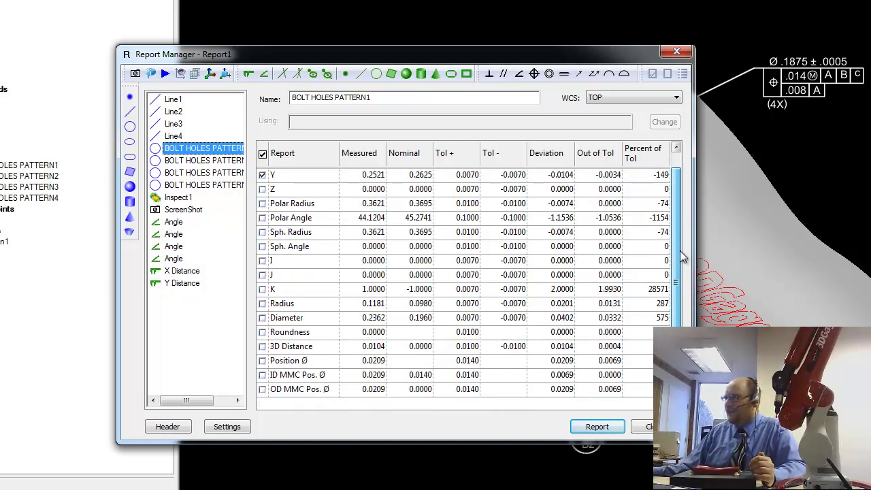
click(264, 320)
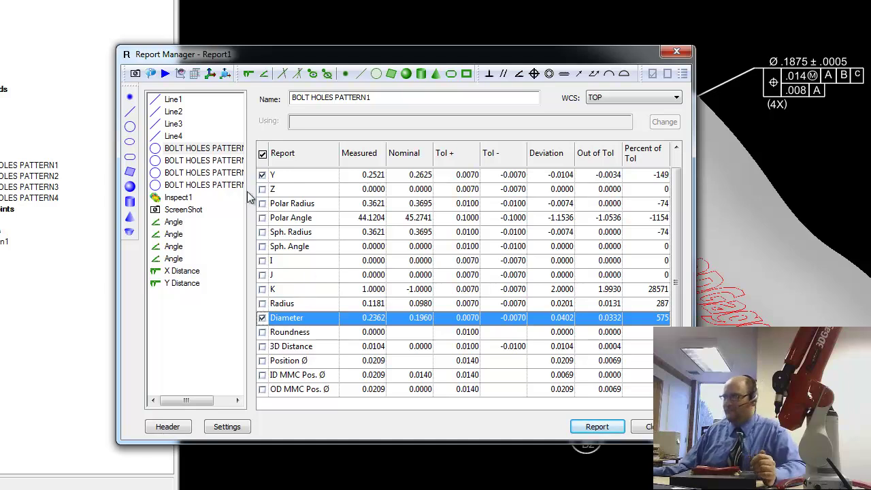
right_click(203, 150)
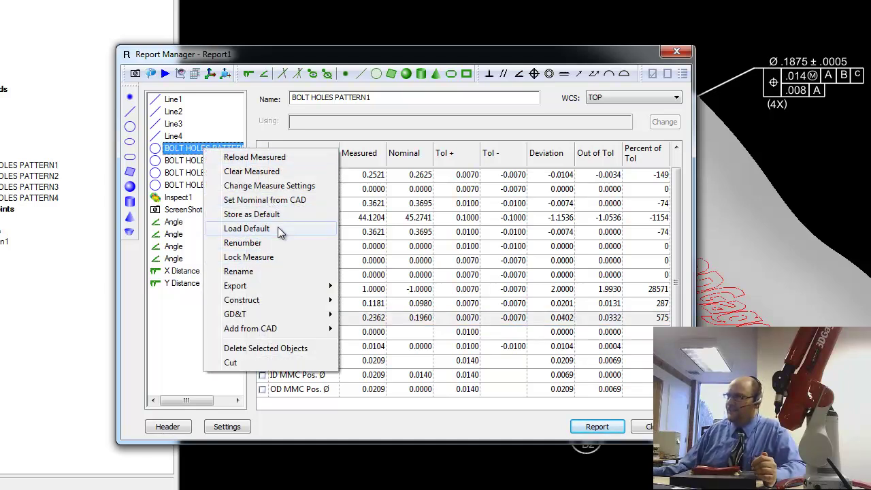
click(281, 230)
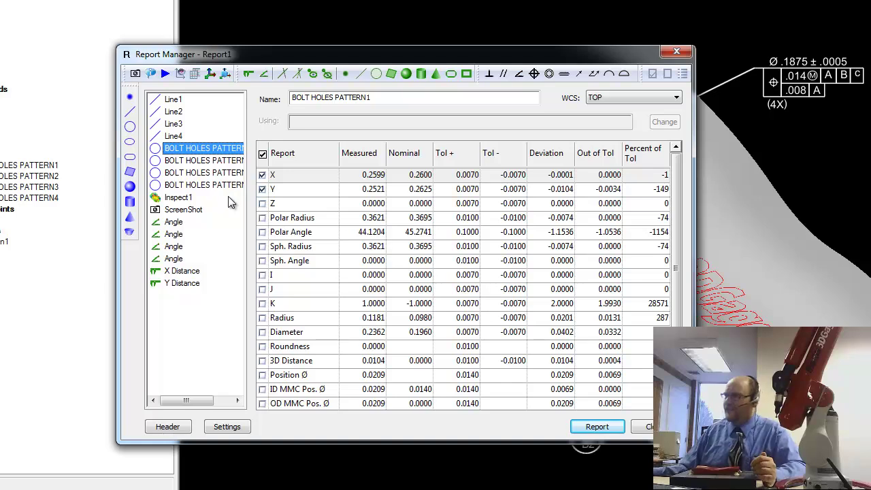
Step: Apply default X/Y reporting to bolt-hole patterns 2–4 and verify all four holes
click(211, 161)
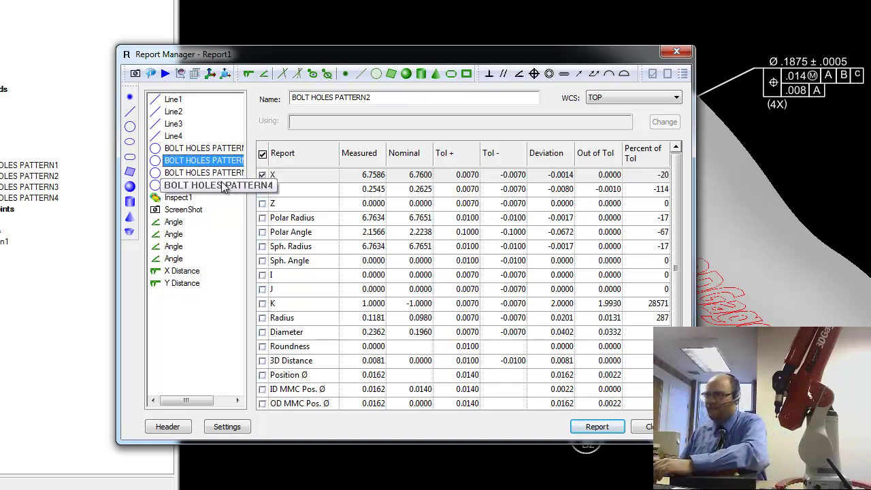
shift+click(223, 187)
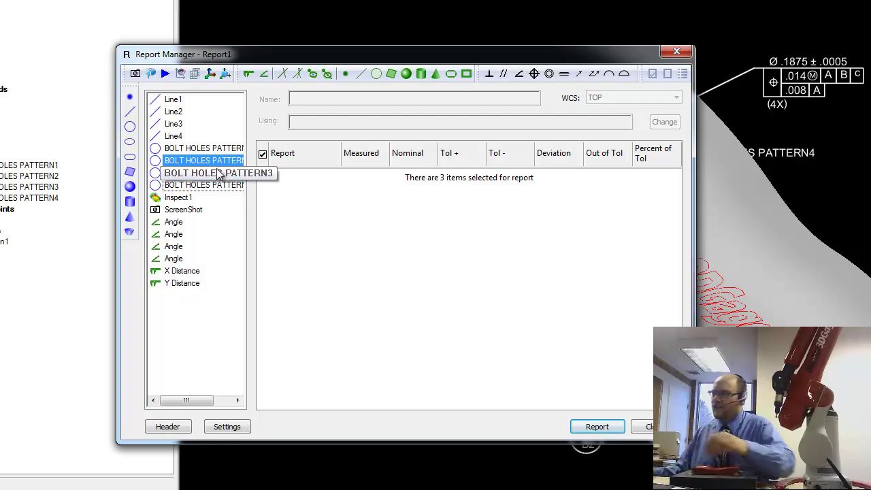
right_click(219, 174)
click(291, 224)
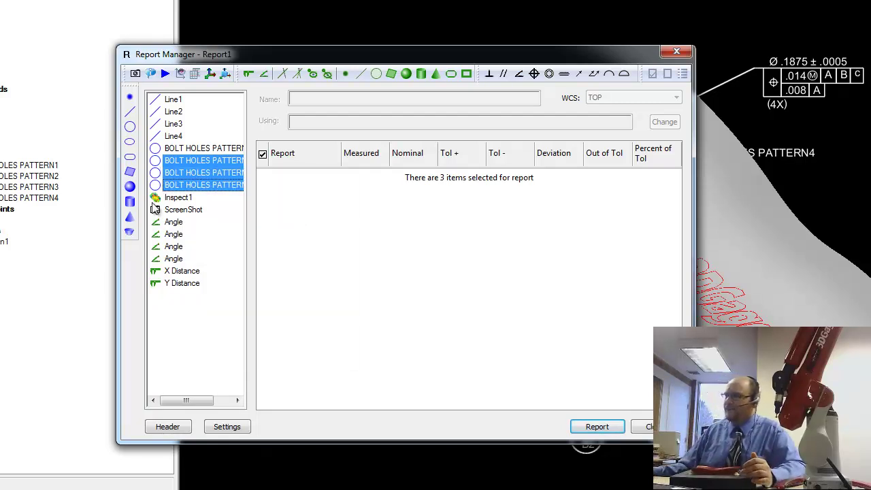
click(196, 185)
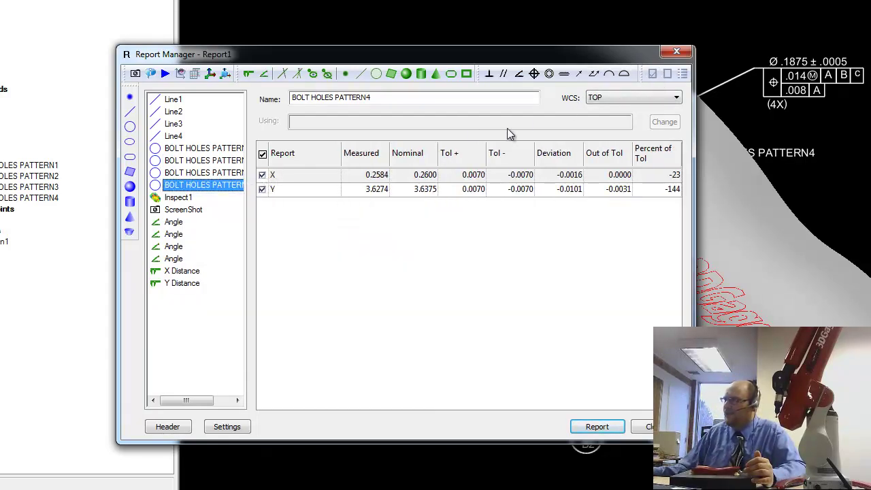
click(208, 173)
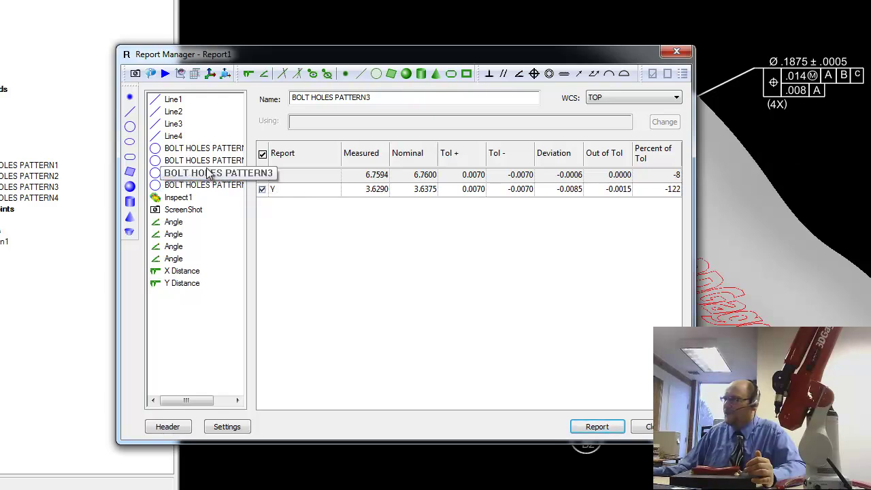
click(209, 160)
click(209, 149)
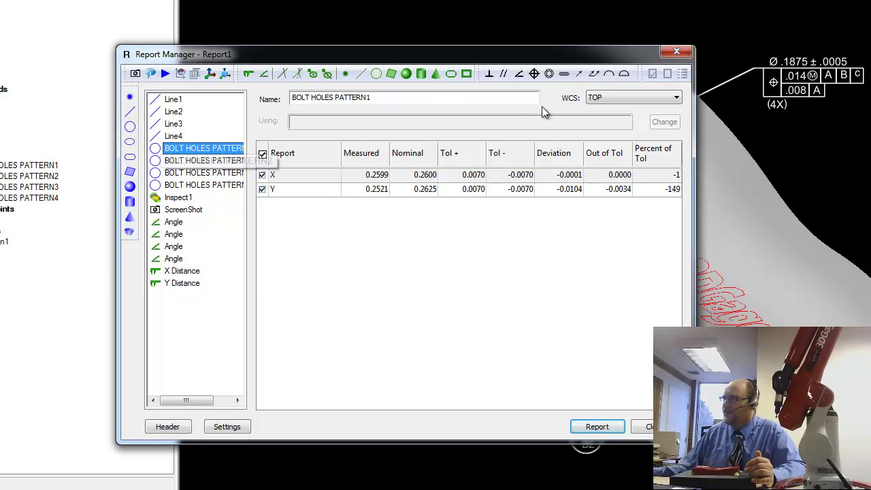
Step: Show all measurement rows and load default values onto bolt-hole patterns 1–4
click(668, 73)
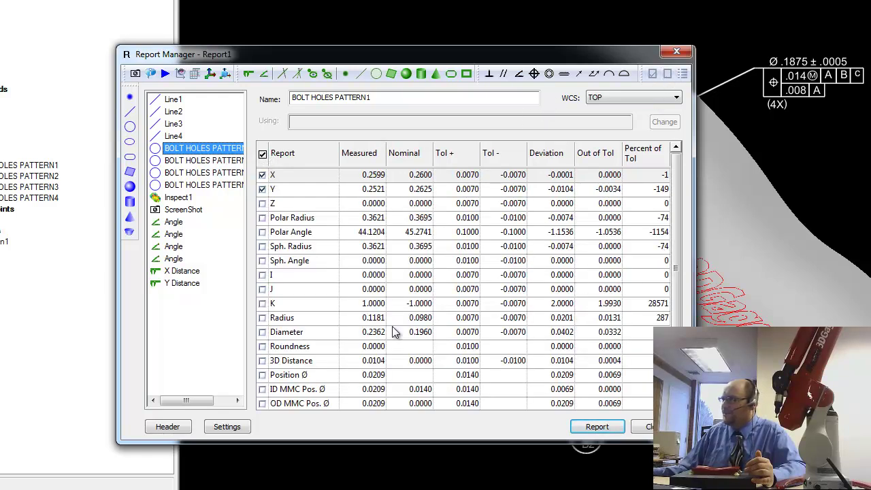
click(264, 338)
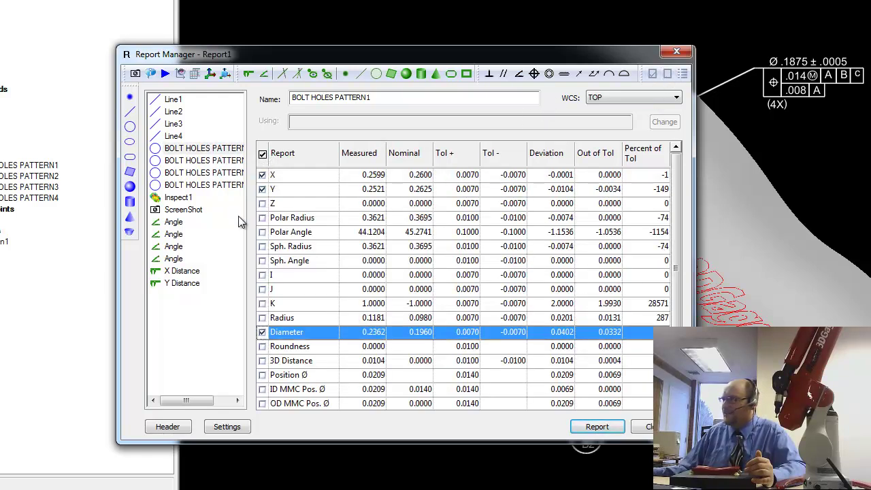
right_click(211, 150)
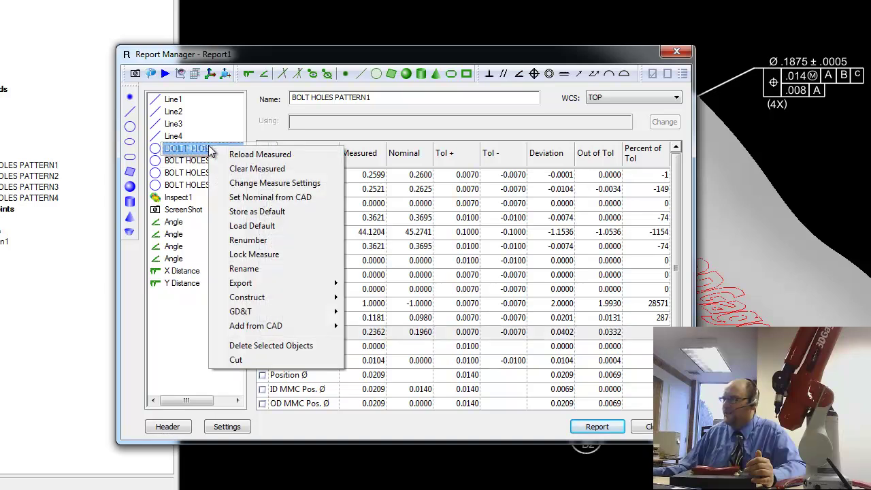
click(304, 227)
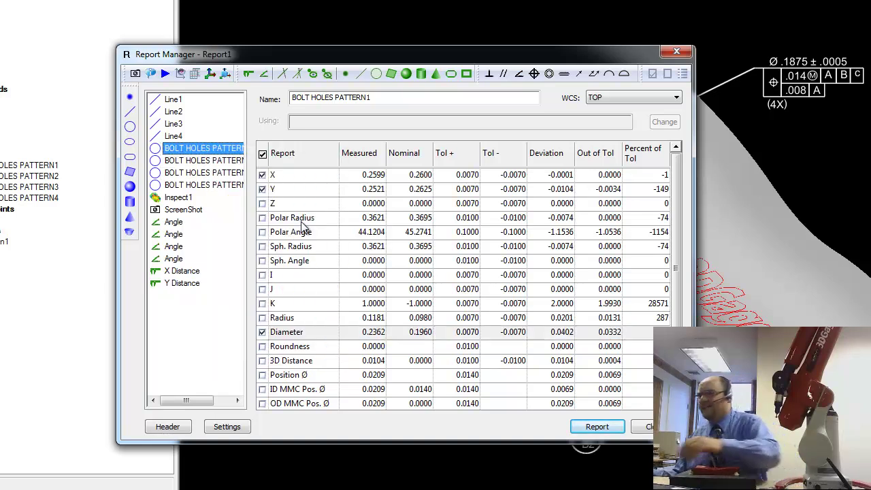
click(216, 161)
shift+click(227, 186)
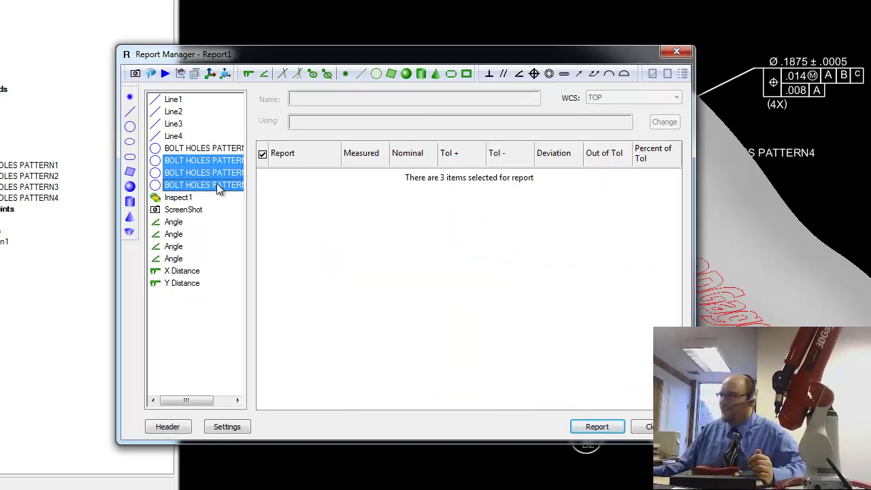
ctrl+click(216, 186)
right_click(209, 178)
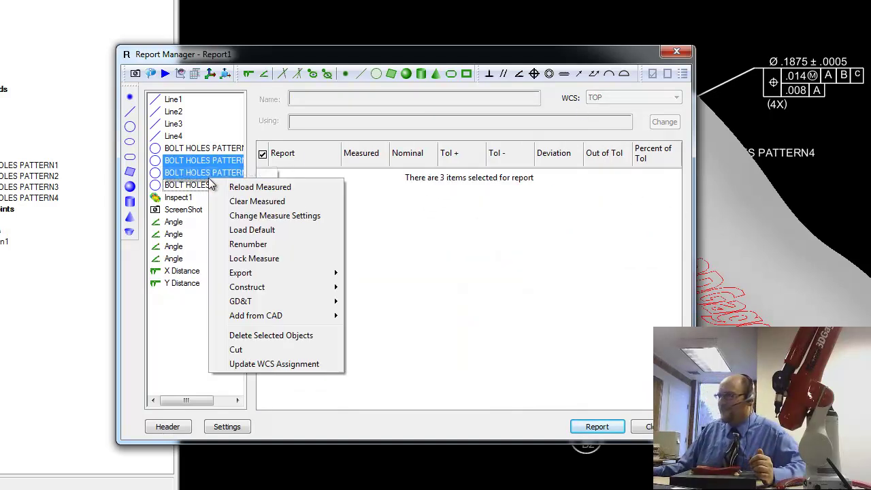
click(291, 228)
Step: Turn on Diameter reporting for BOLT HOLES PATTERN4, PATTERN3 and PATTERN2
click(209, 186)
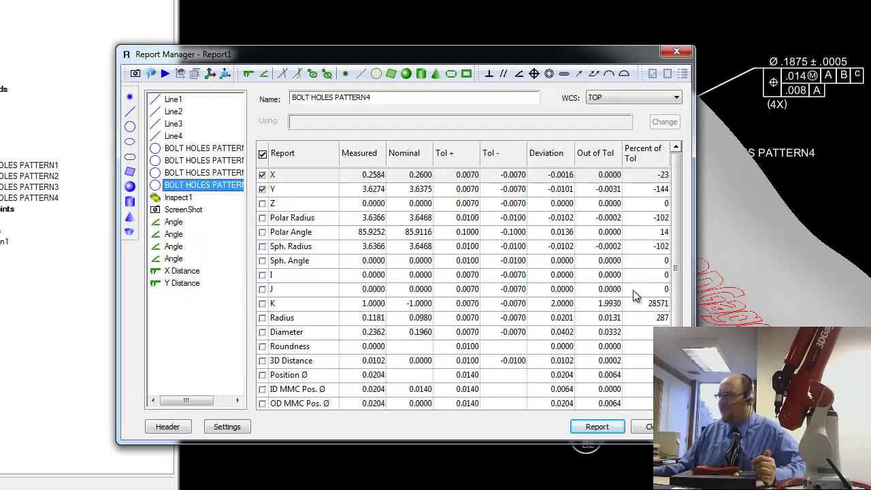
scroll(680, 262, down, 1)
scroll(687, 300, up, 1)
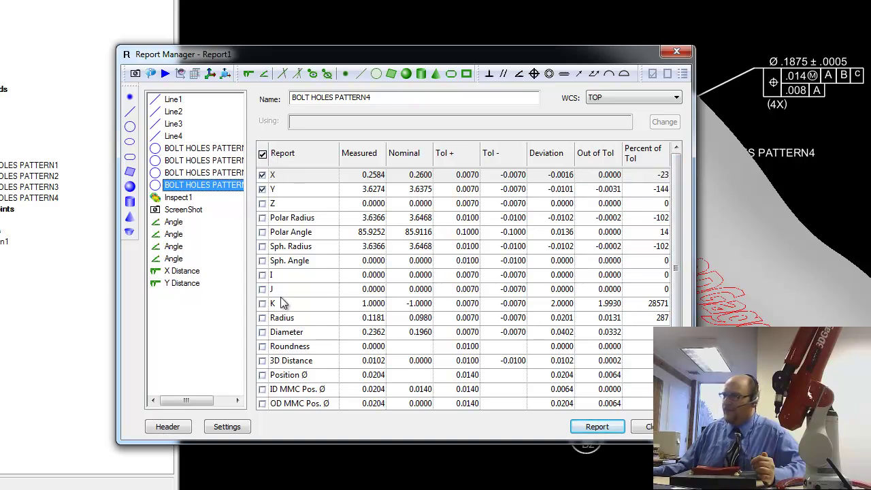
click(272, 336)
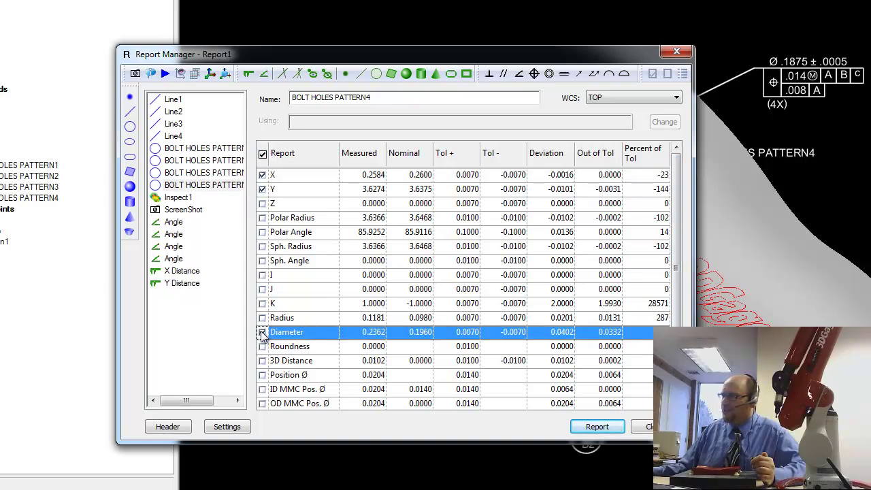
click(225, 173)
click(263, 332)
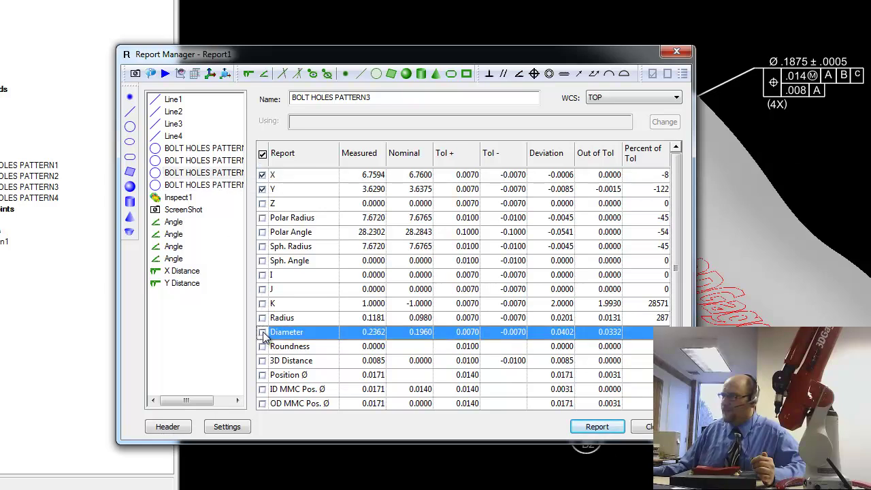
click(210, 162)
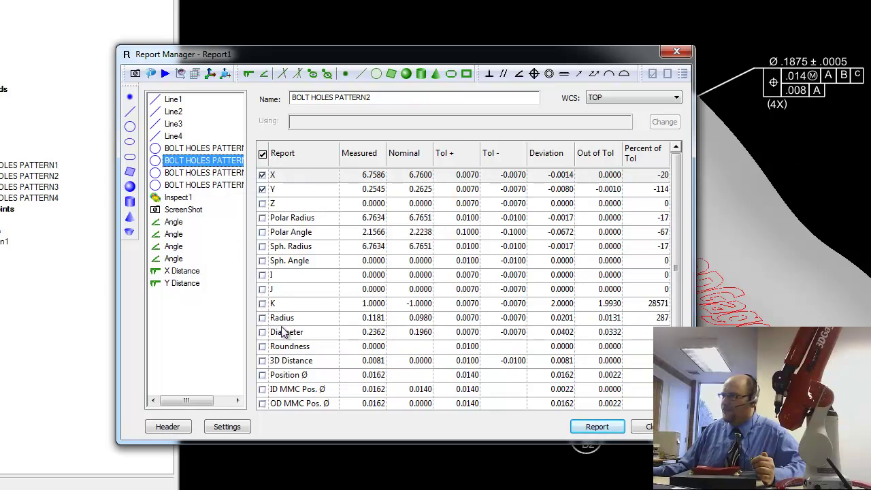
click(263, 333)
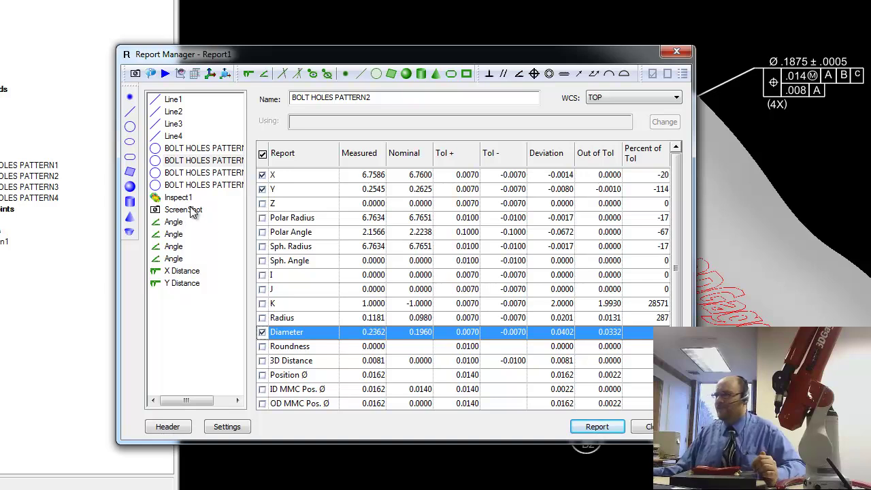
Step: Move ScreenShot below Y Distance at the end of the list and generate the PDF report
drag(193, 213, 175, 315)
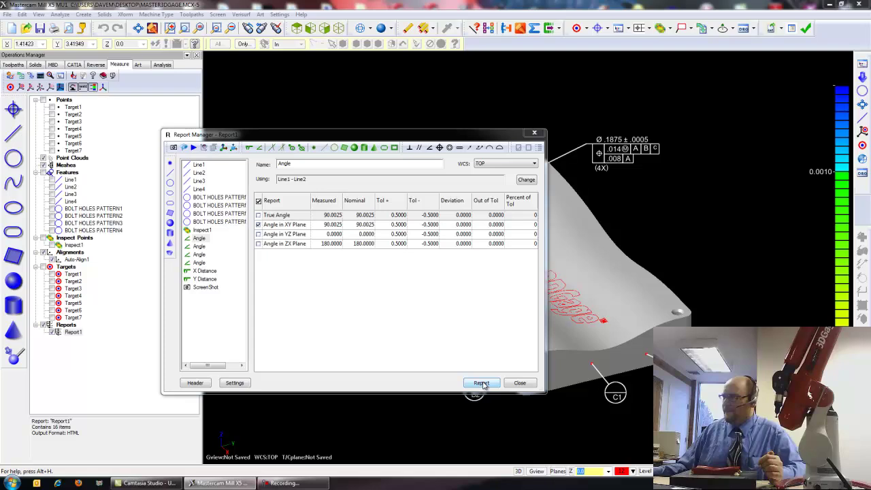
click(599, 427)
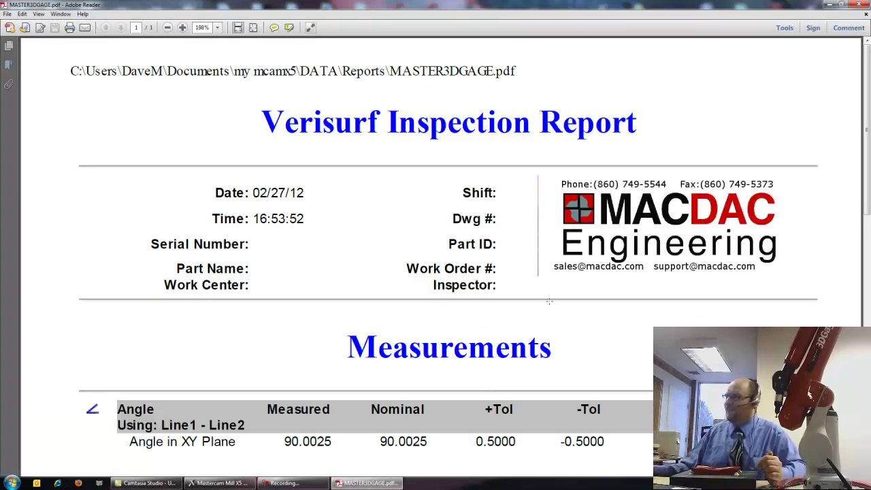
Step: Scroll through the PDF showing the single Line1–Line2 Angle in XY Plane at 90.0025
click(588, 248)
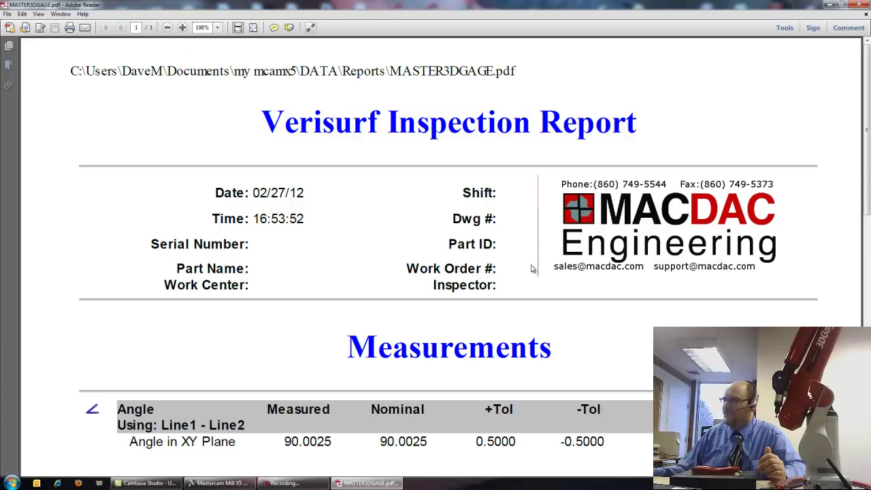
scroll(477, 282, down, 4)
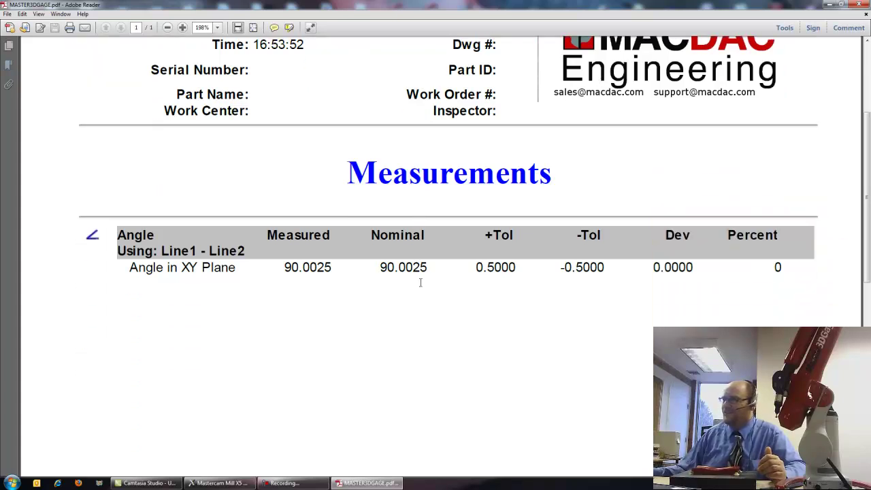
scroll(320, 282, down, 2)
scroll(307, 279, up, 5)
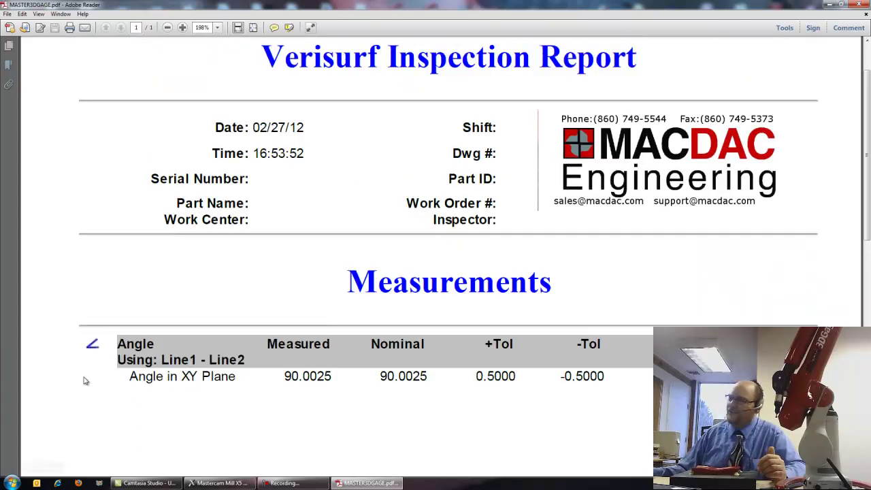
Step: Close the PDF, clear the Report Manager selection, and regenerate the report for all 16 items
key(alt+F4)
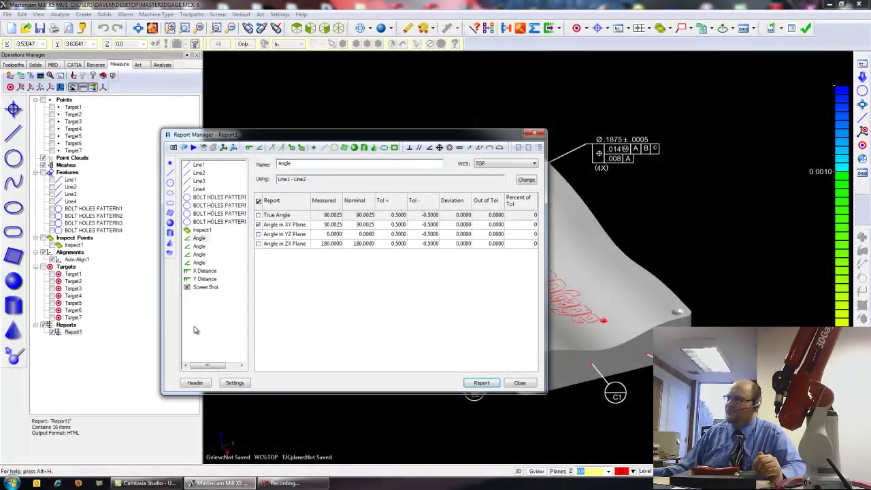
click(201, 315)
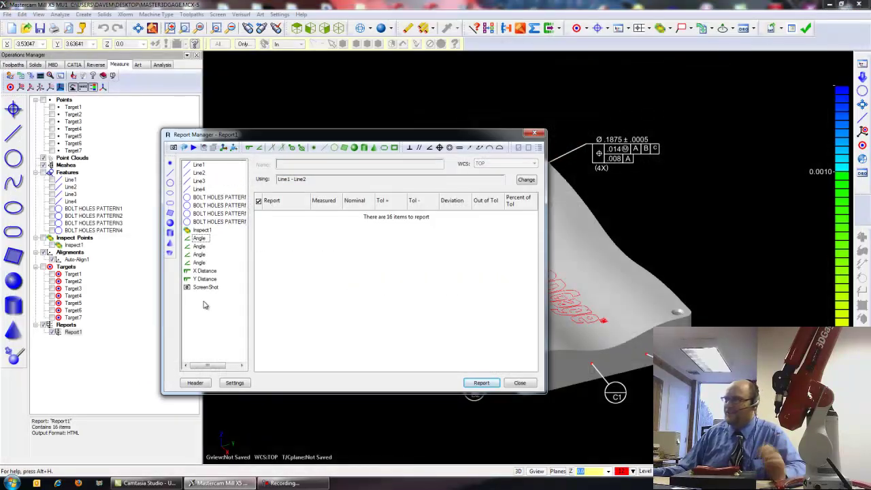
click(481, 381)
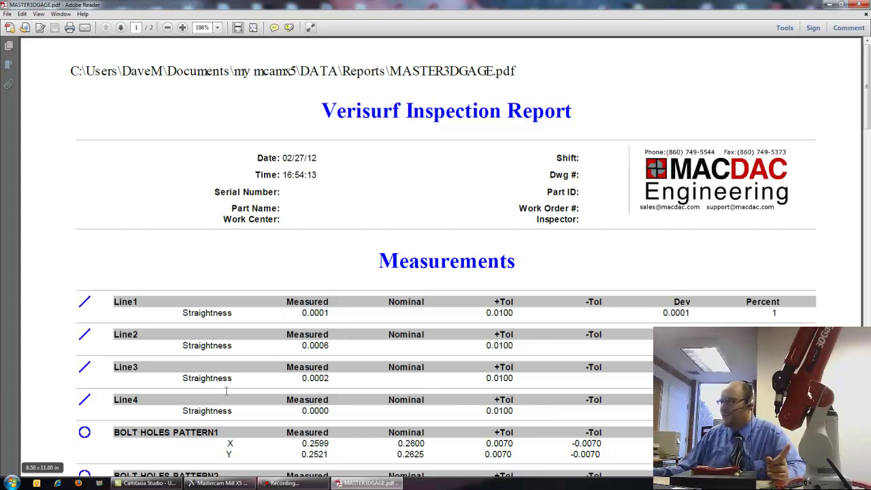
Step: Scroll through the measurements table down to the part screenshot on page 2
scroll(282, 365, down, 5)
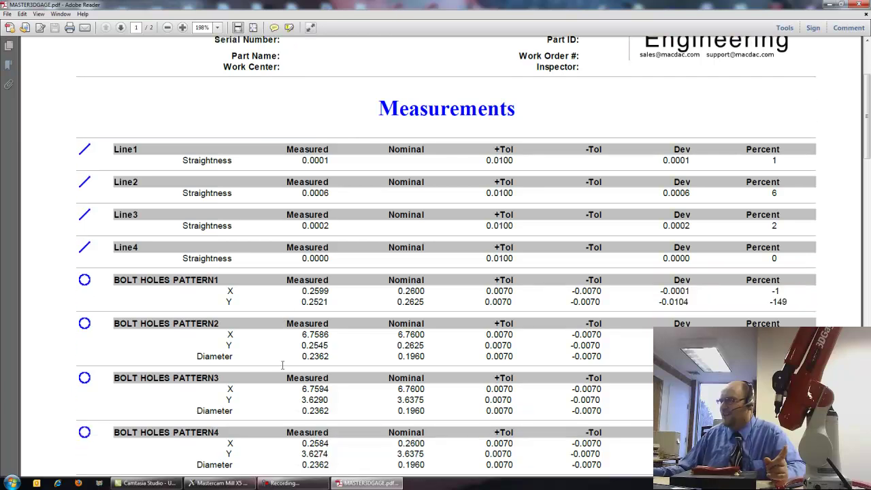
scroll(276, 454, down, 3)
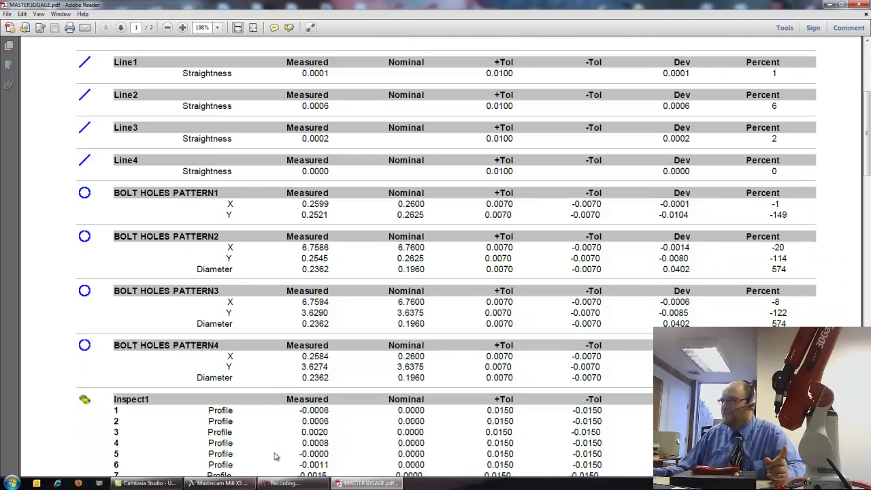
scroll(277, 435, down, 6)
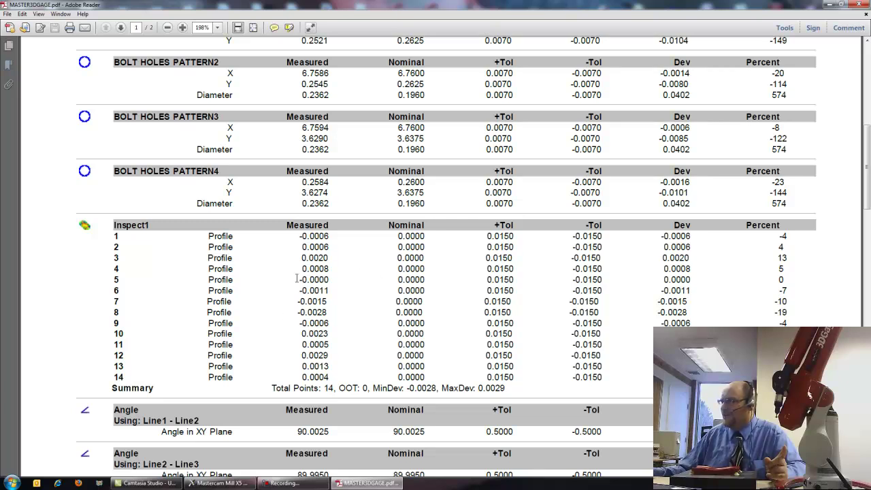
scroll(319, 335, down, 7)
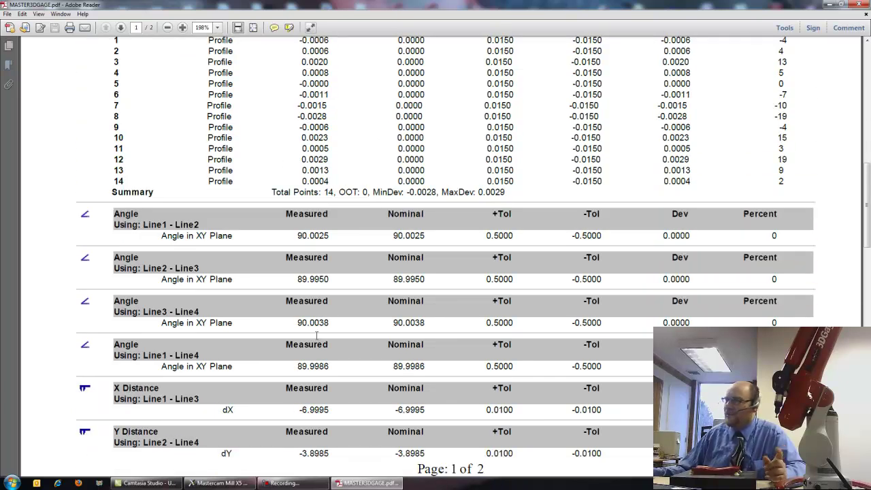
scroll(316, 335, down, 2)
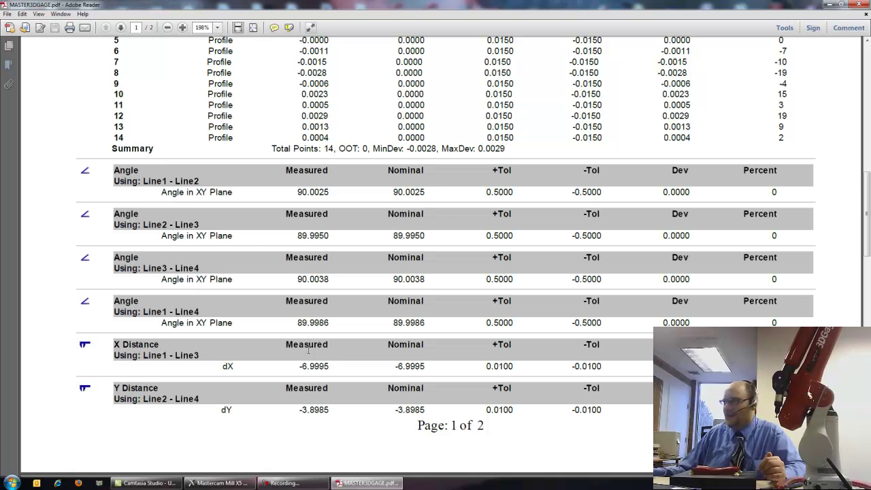
scroll(312, 391, down, 20)
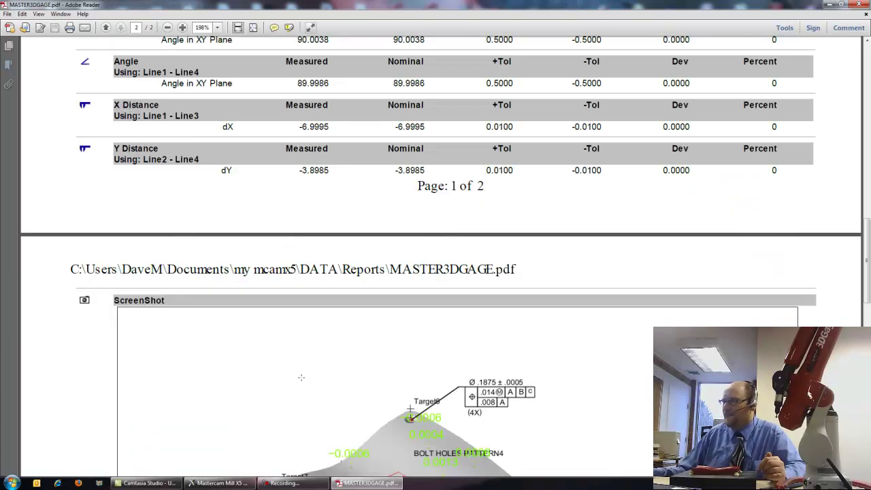
scroll(299, 375, down, 2)
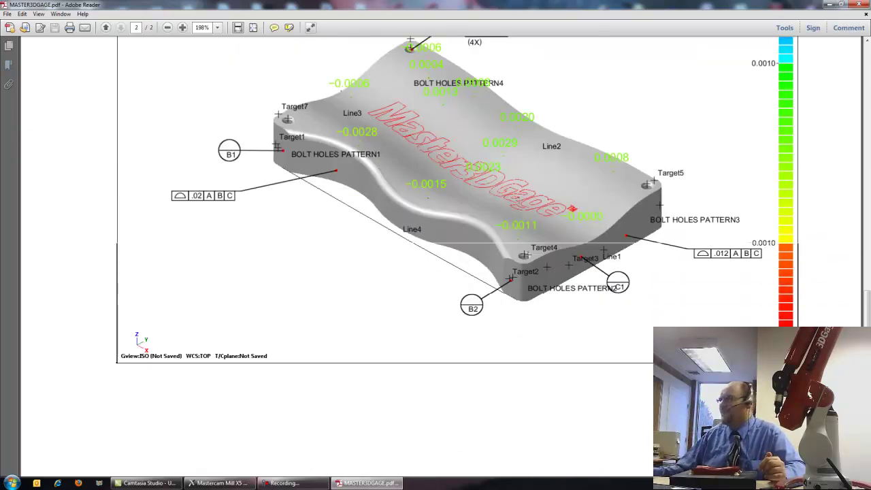
scroll(446, 231, up, 3)
scroll(446, 231, up, 2)
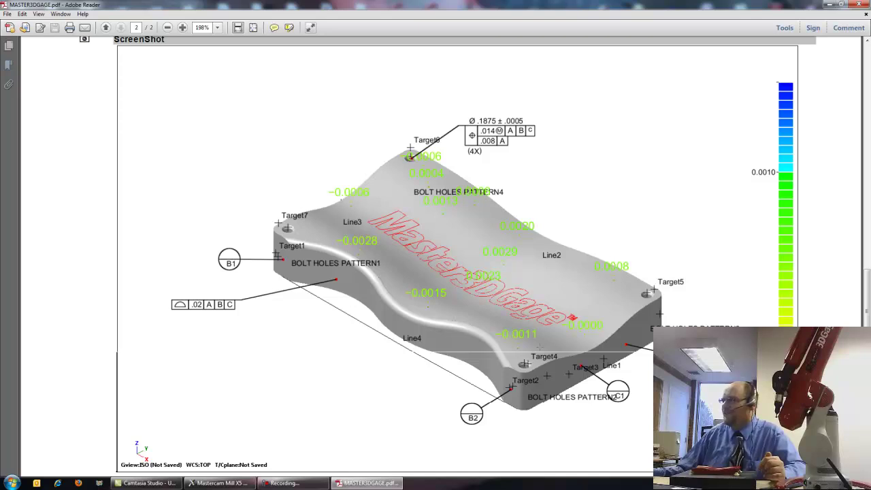
scroll(446, 231, down, 3)
Step: Close the Adobe Reader window showing the two-page report
click(858, 5)
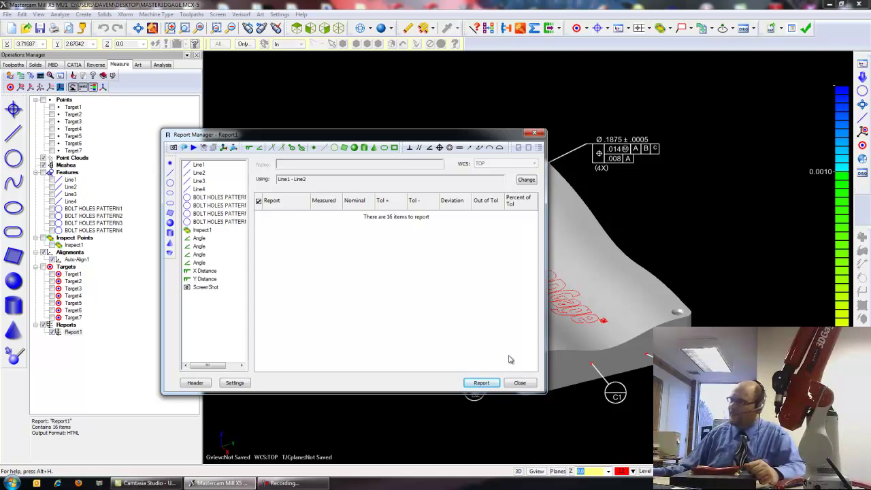
Step: Close the Report Manager, returning to the part view with Report1 listed under Reports
click(521, 384)
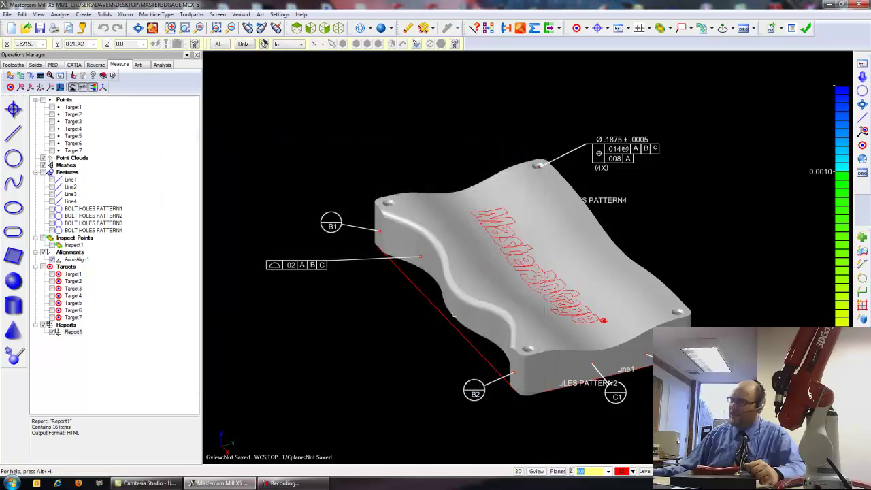